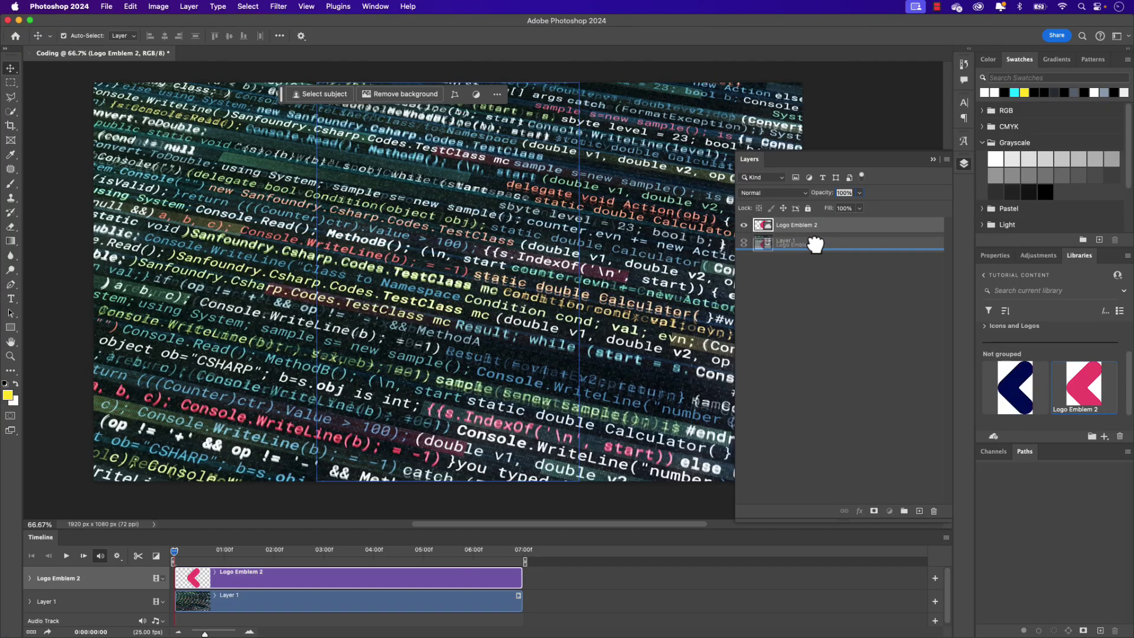
- Put the code footage layer above Logo Emblem 2, clip it into the chevron, and scrub to preview
drag(815, 243, 762, 223)
alt+click(761, 233)
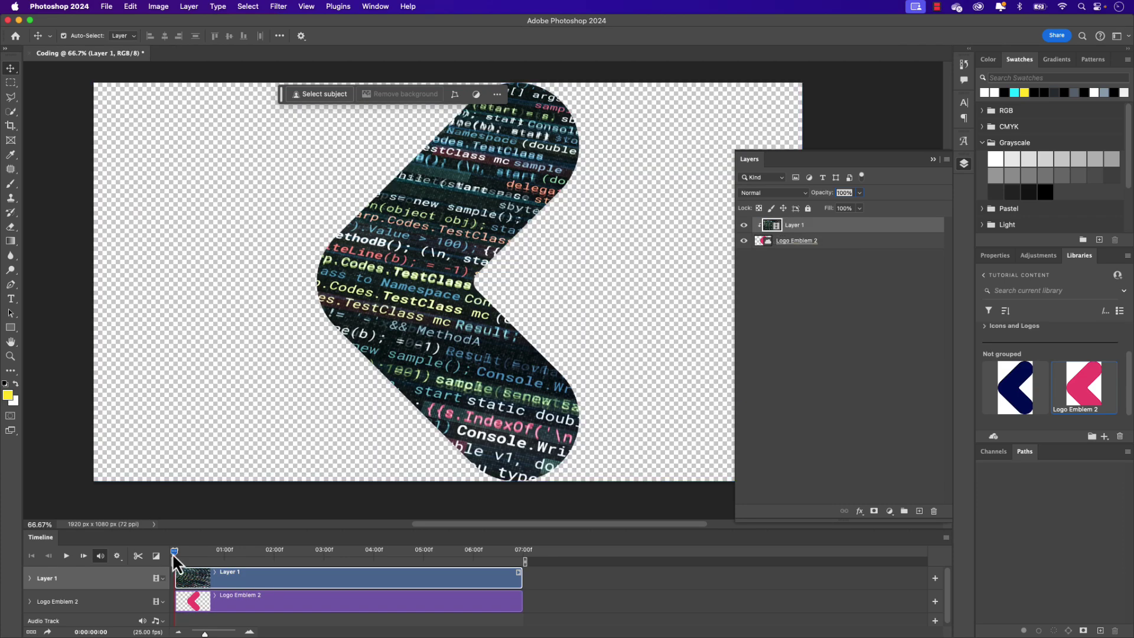
drag(176, 564, 292, 561)
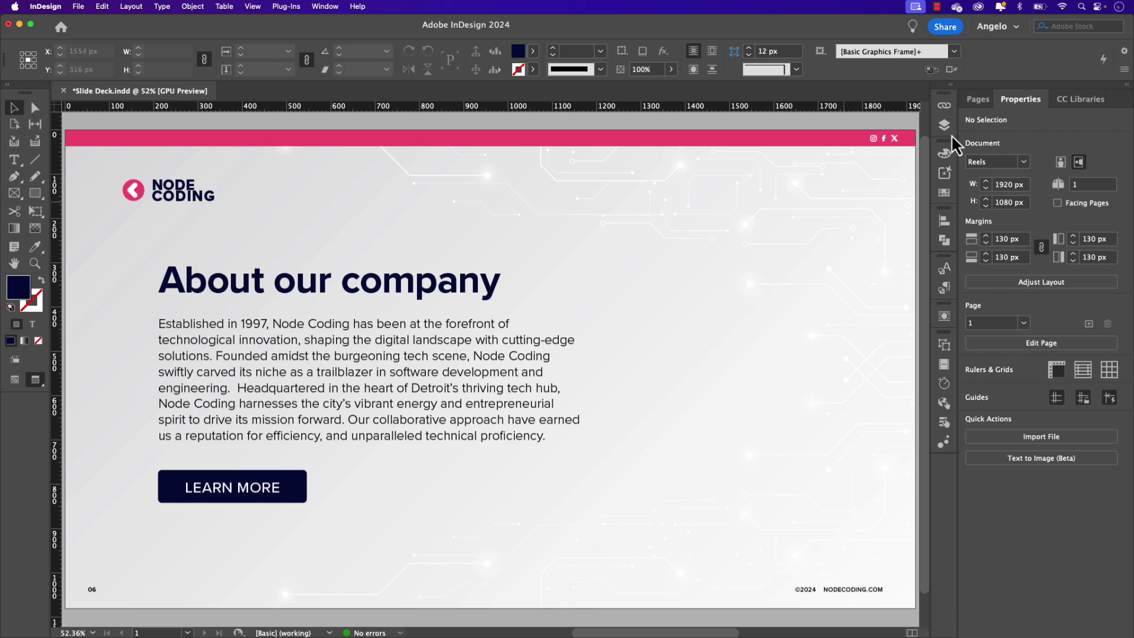
- Place Logo Emblem 2 from CC Libraries as a large chevron on the slide's right side
click(1066, 101)
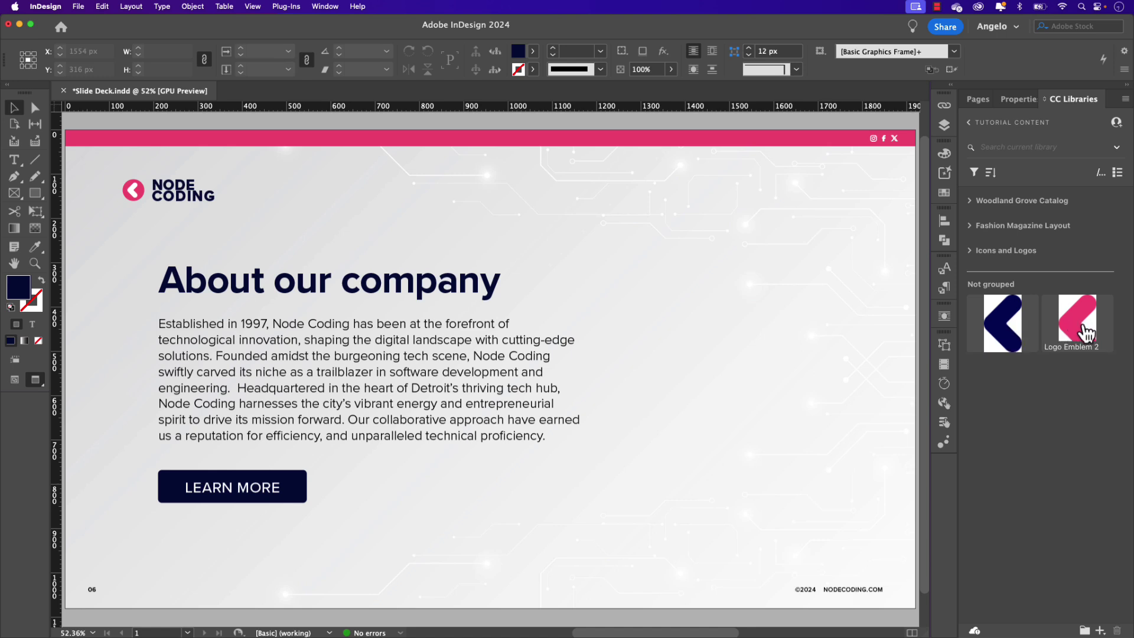
mouse_move(1077, 320)
drag(1085, 337, 700, 289)
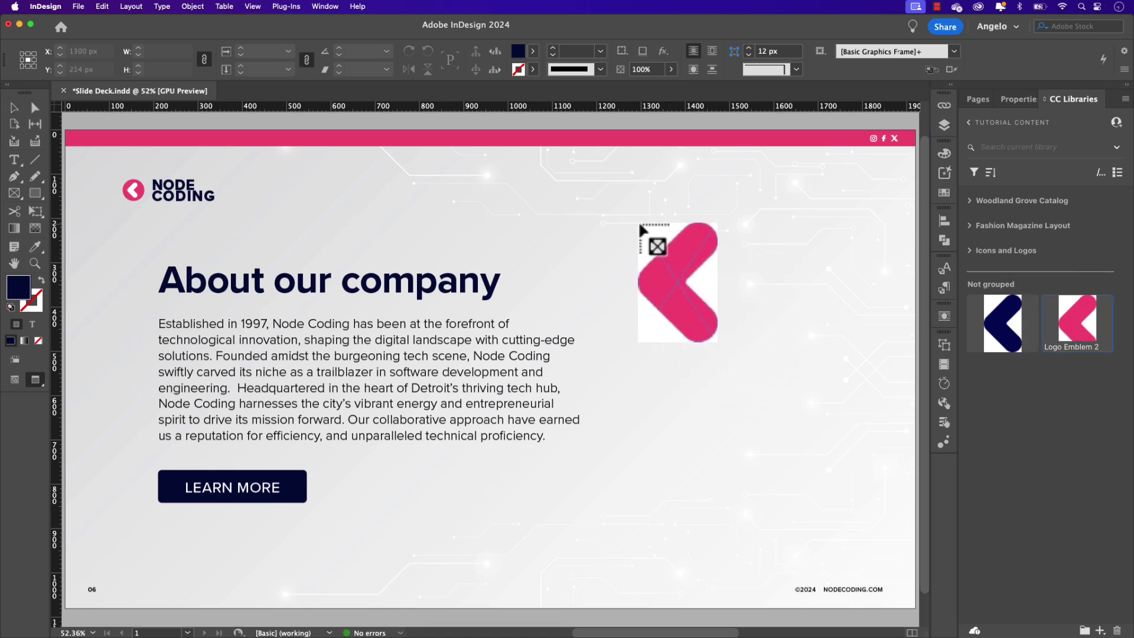
click(642, 225)
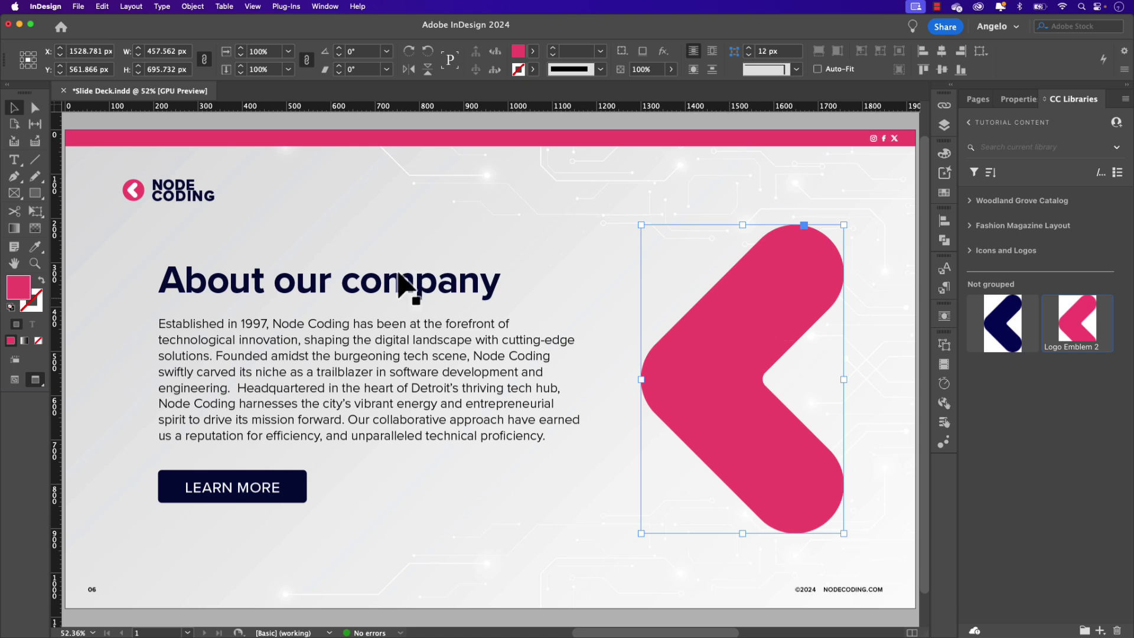
- Quick Look Coding_Full.gif in Finder, then drop it into the InDesign chevron frame
key(super+Tab)
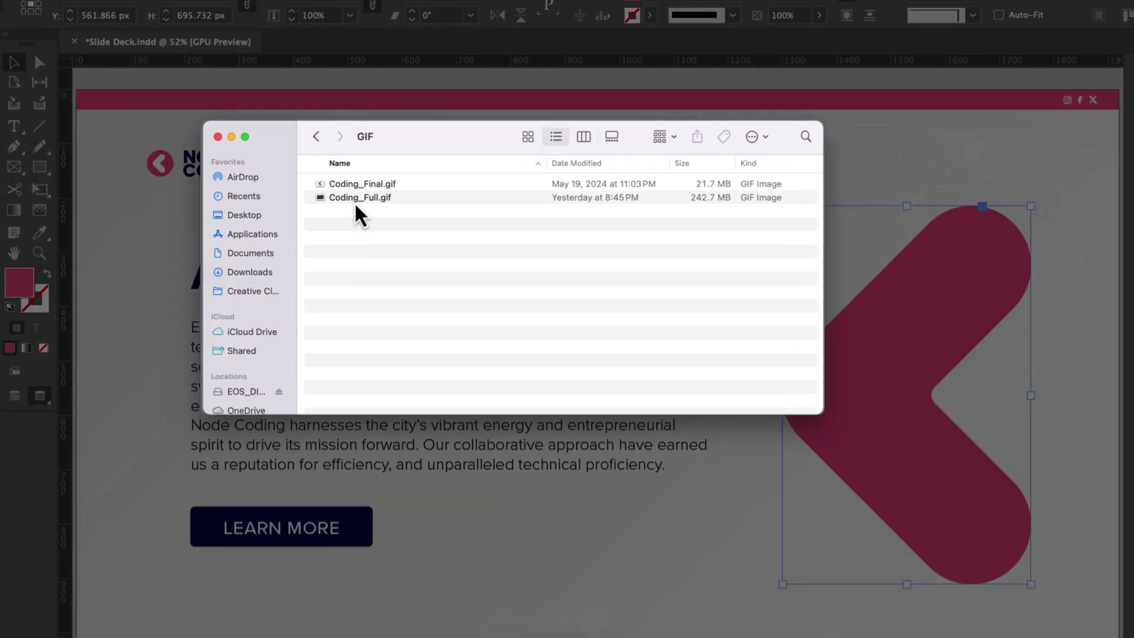
click(292, 218)
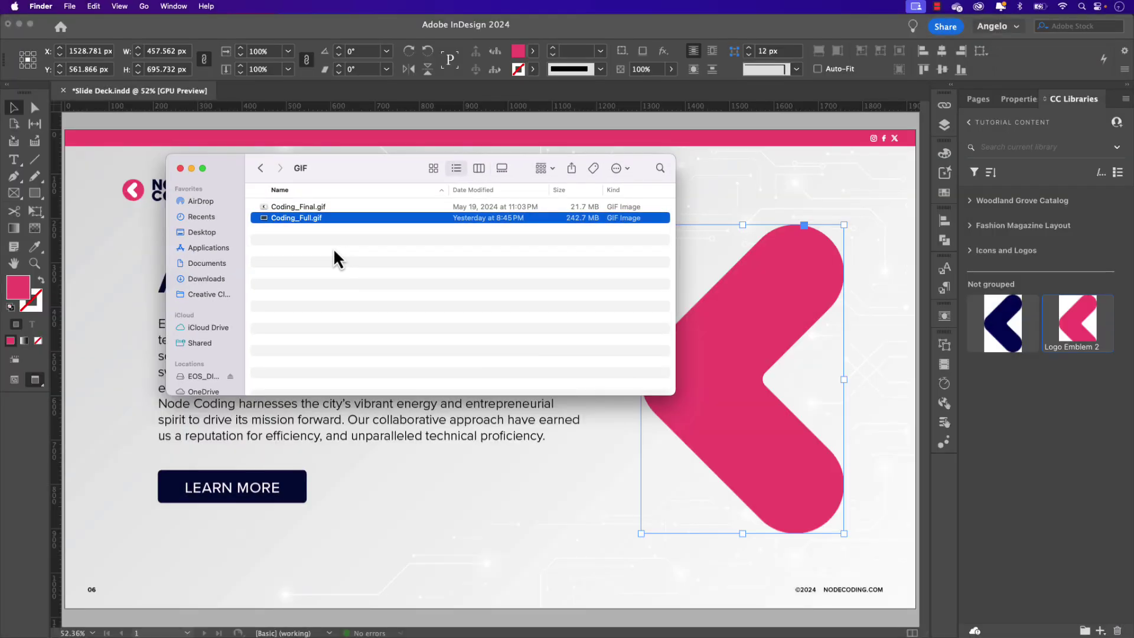
key(space)
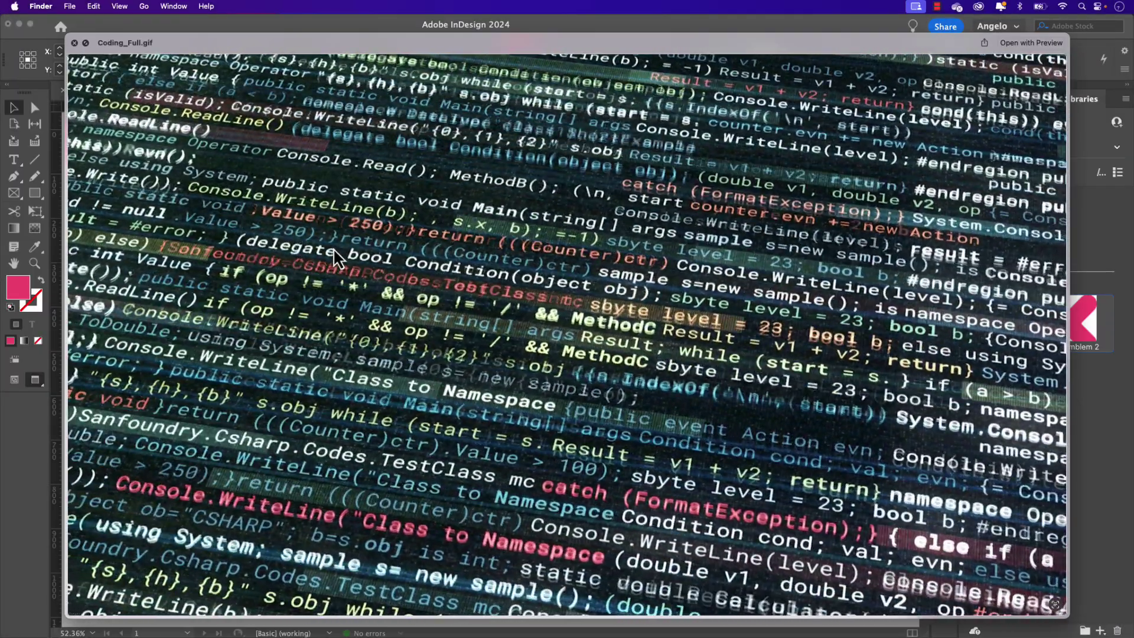
key(space)
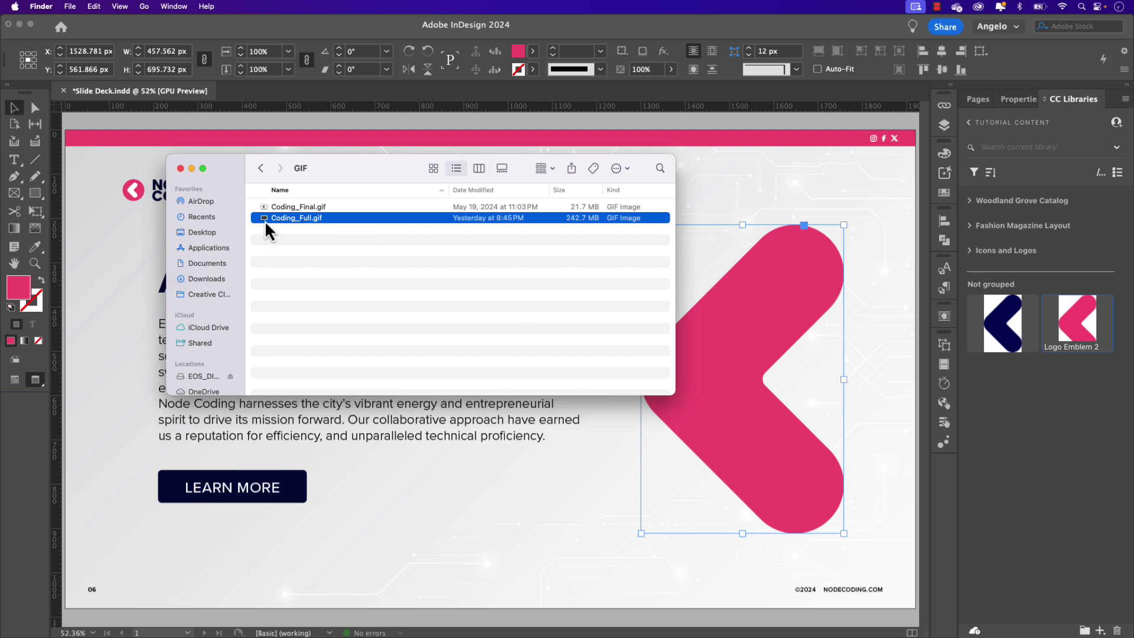
drag(267, 225, 755, 340)
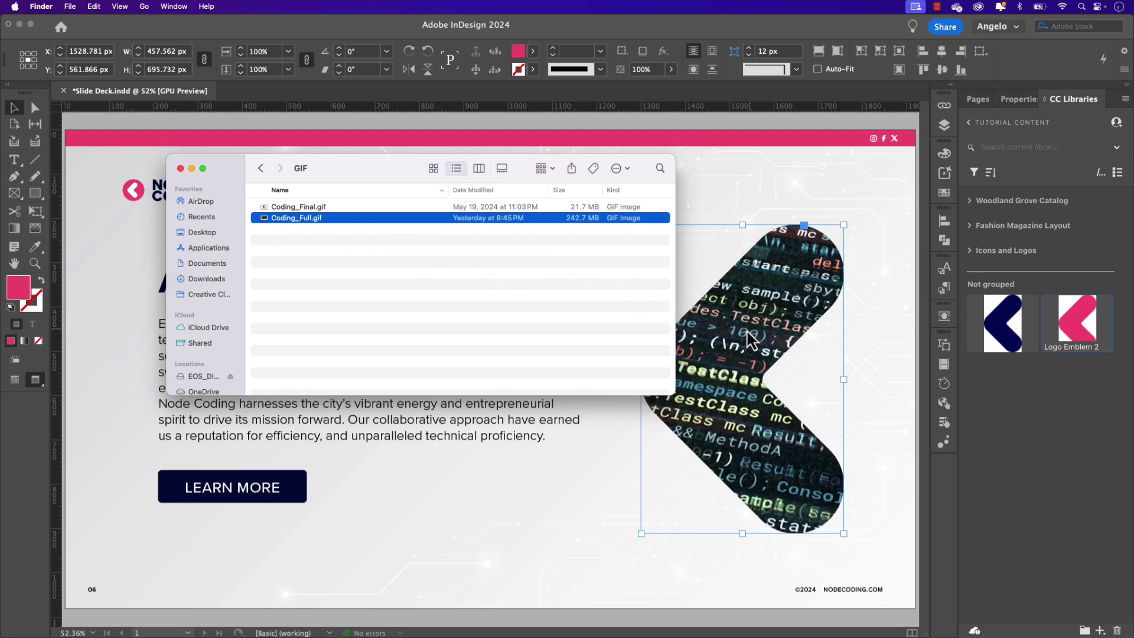
drag(410, 168, 0, 171)
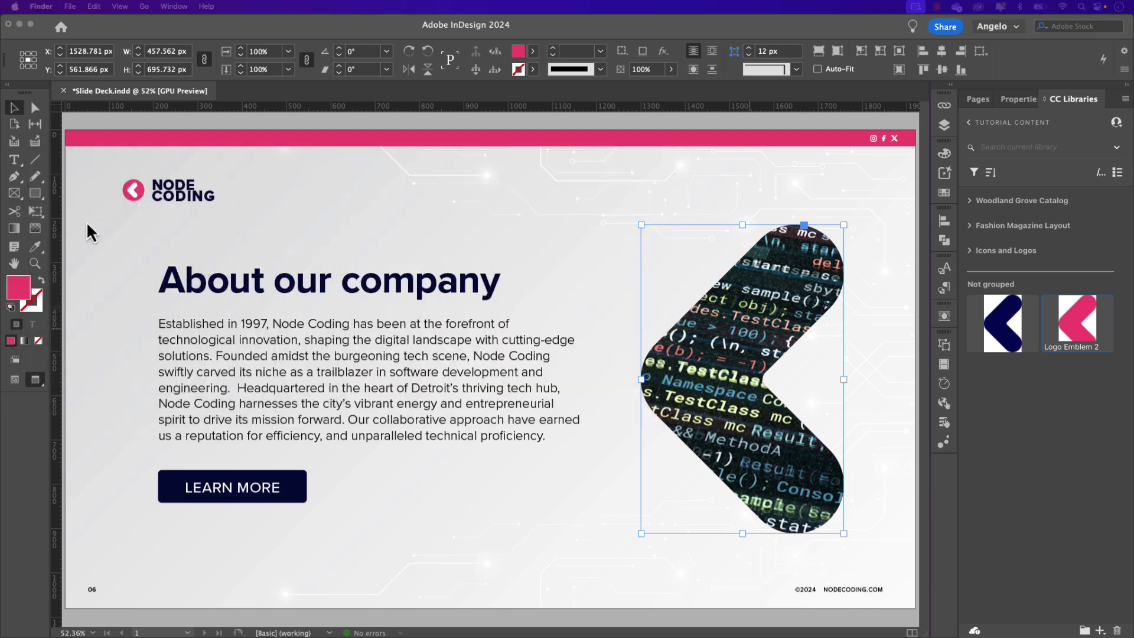
- Scale the placed coding GIF to fill the chevron frame proportionally
click(743, 372)
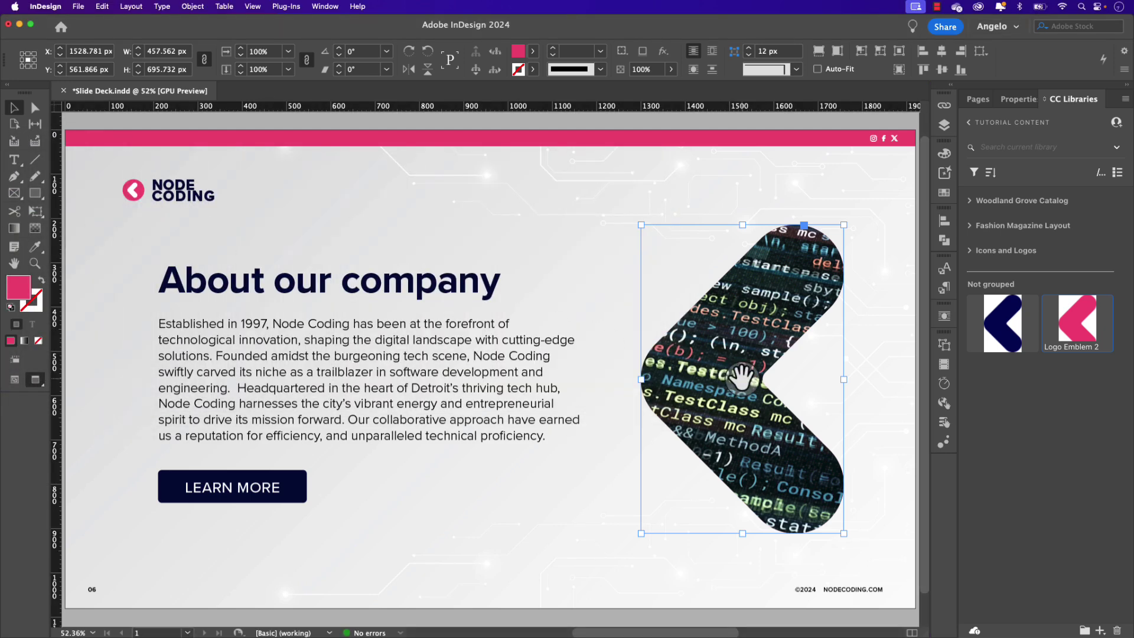
click(743, 373)
key(alt+shift+super+c)
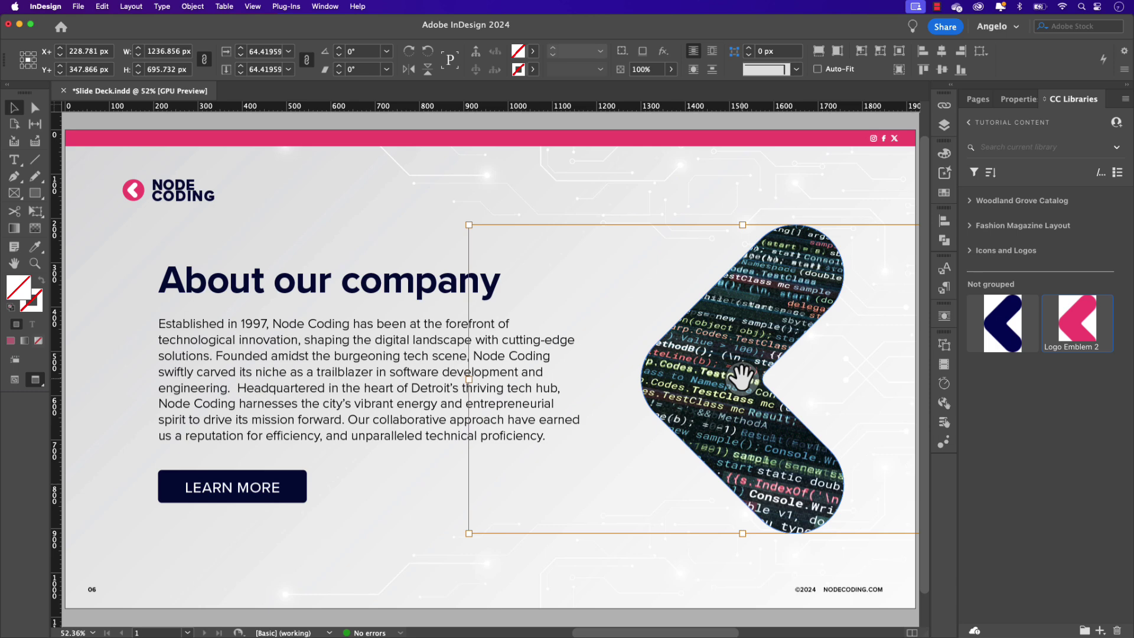
- Preview the spread from the Animation panel, then close the preview and the panel
click(947, 444)
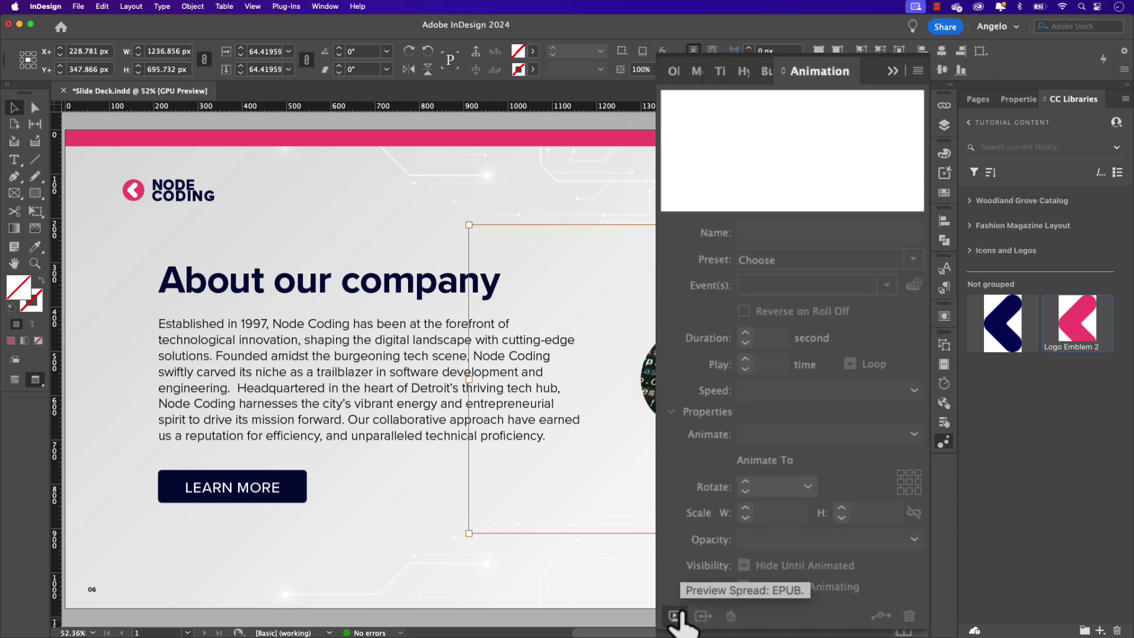
click(651, 613)
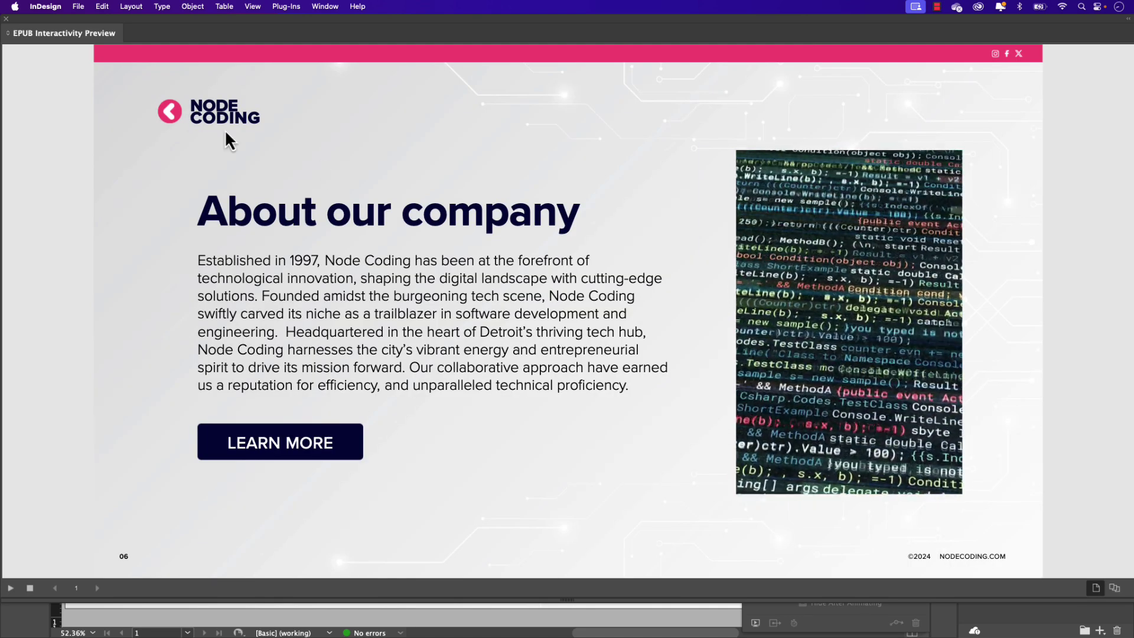
click(7, 34)
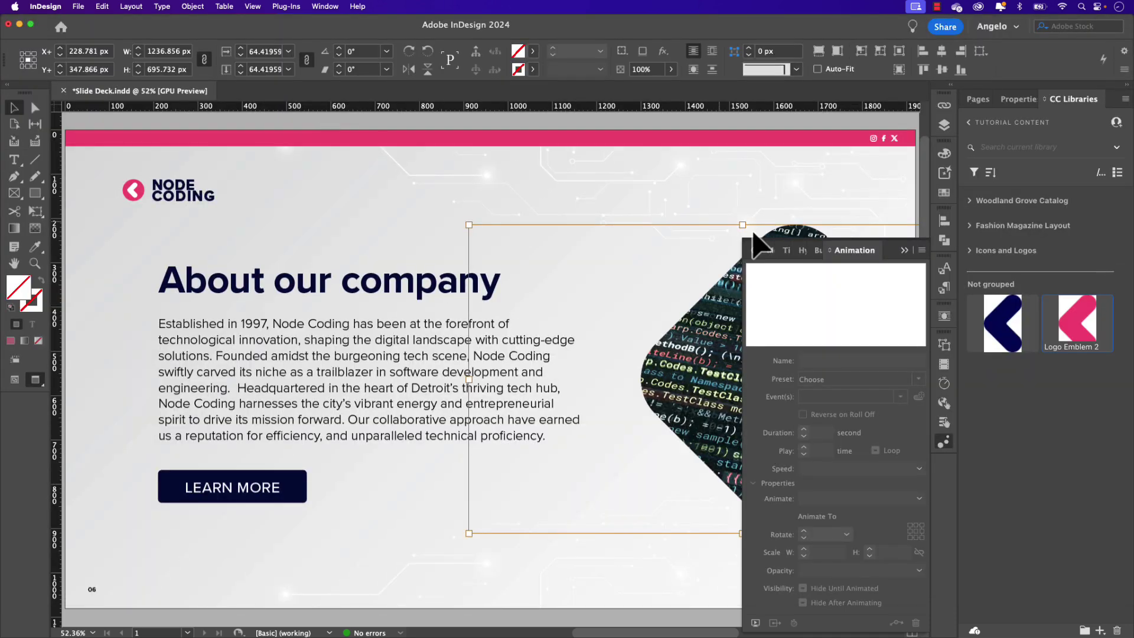
click(903, 251)
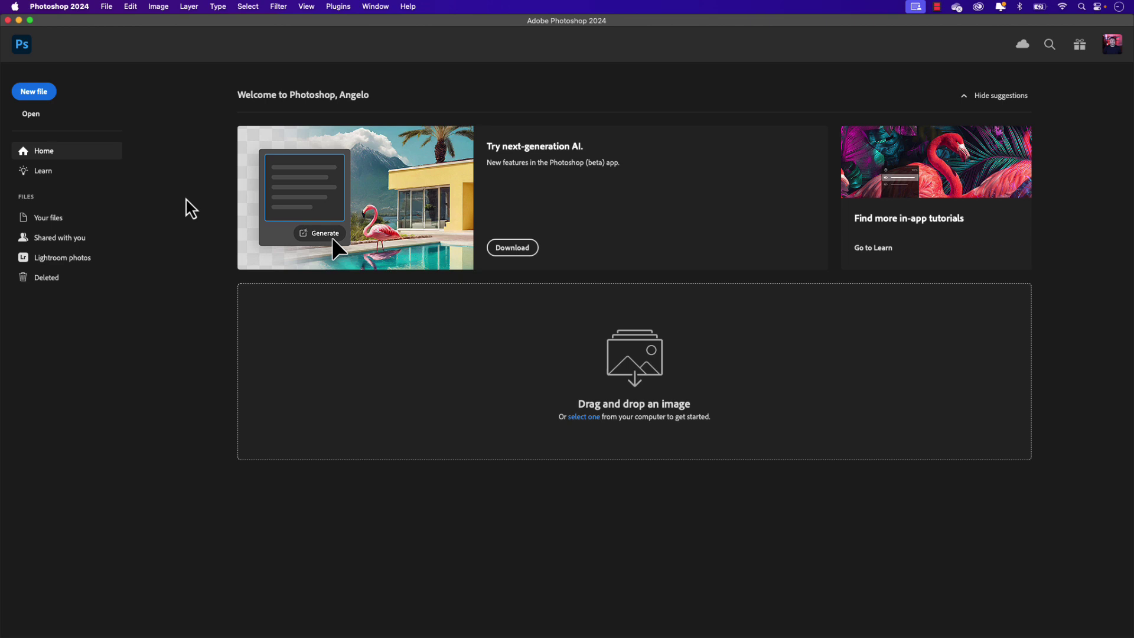
- Open Coding.mov from the Video folder as a Photoshop video document
click(107, 7)
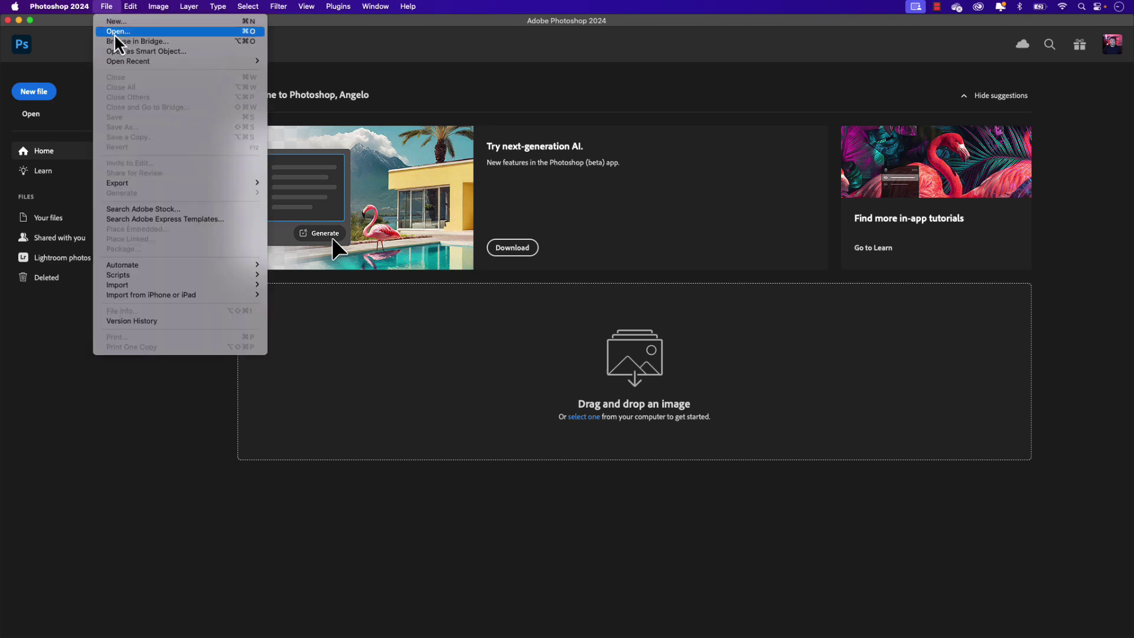
click(115, 32)
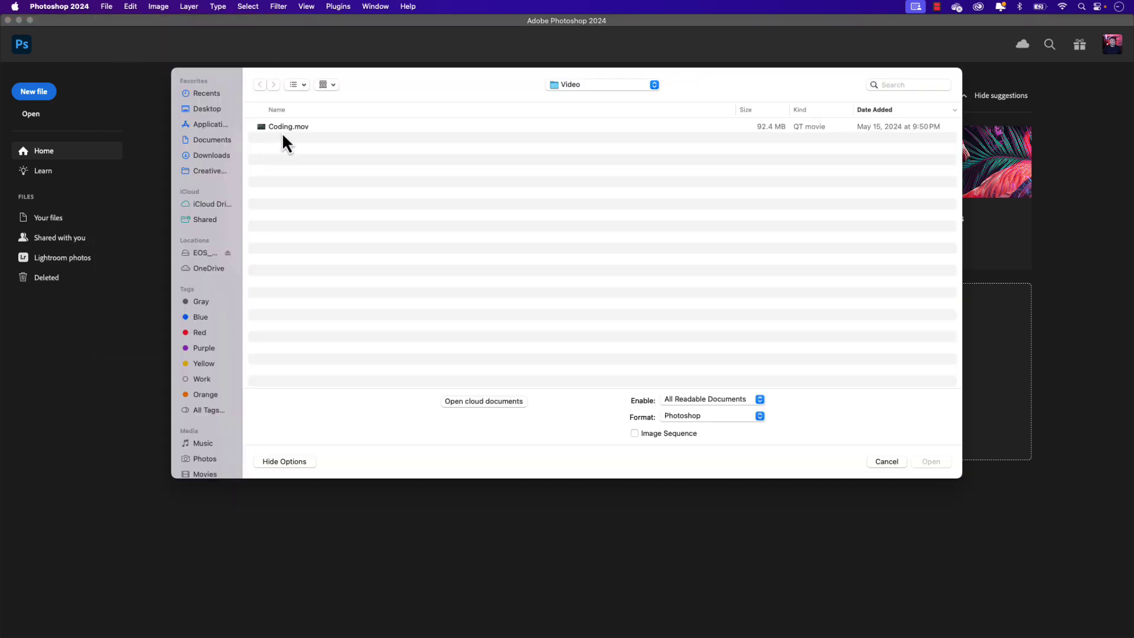
click(287, 129)
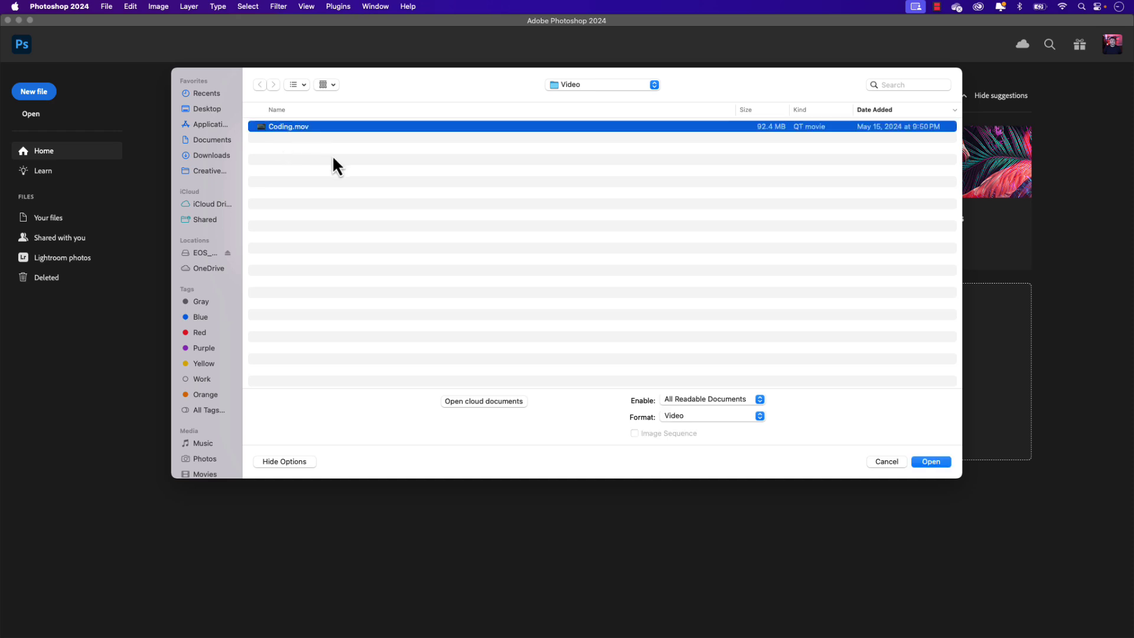
click(930, 460)
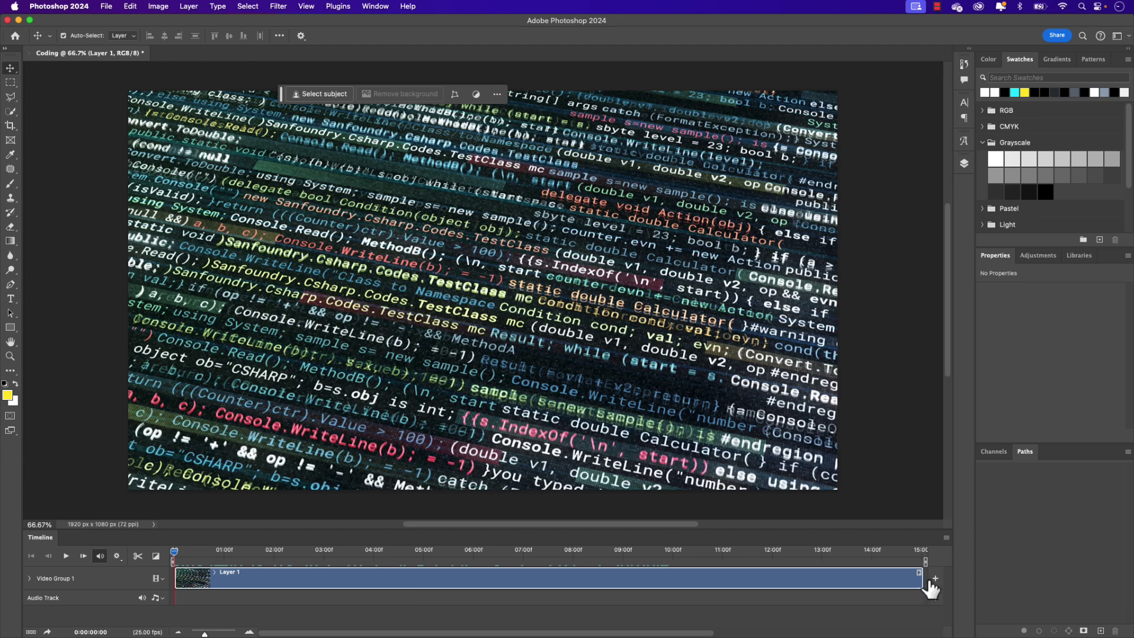
- Set the coding clip duration to 7 seconds and move Layer 1 out of Video Group 1
drag(924, 580, 520, 578)
right_click(456, 580)
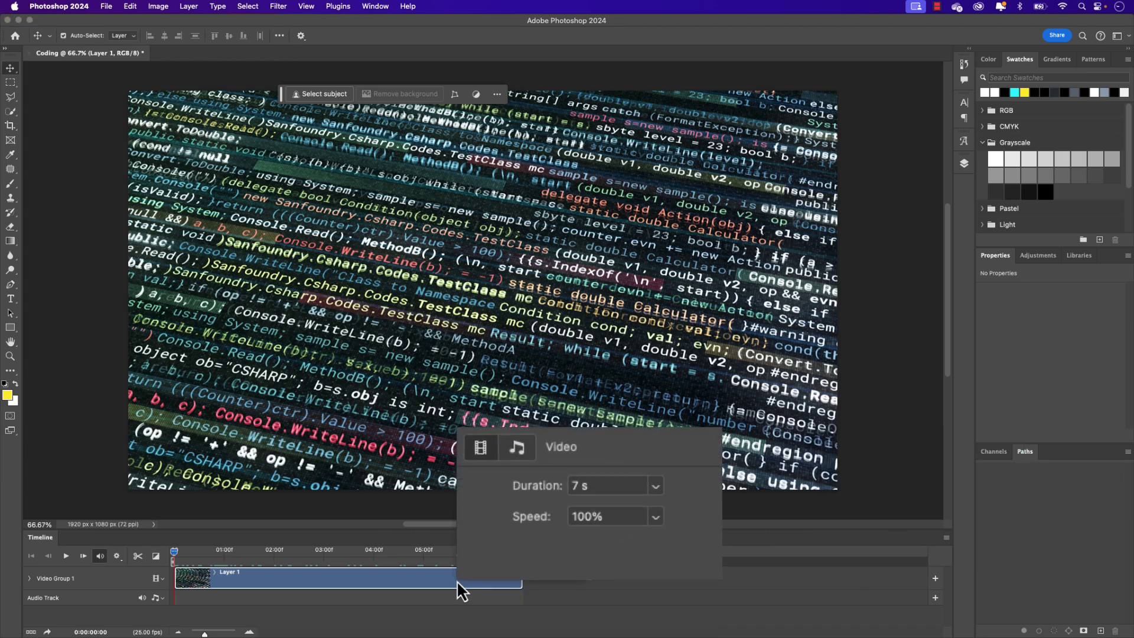
click(654, 512)
click(656, 492)
key(Return)
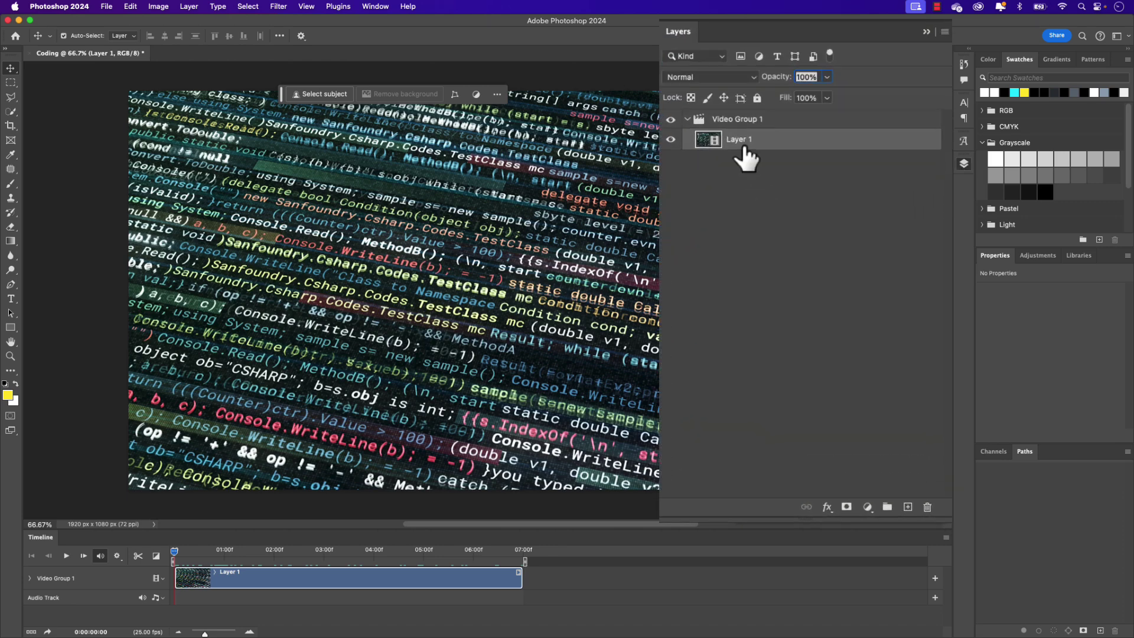
drag(732, 127, 736, 101)
click(717, 130)
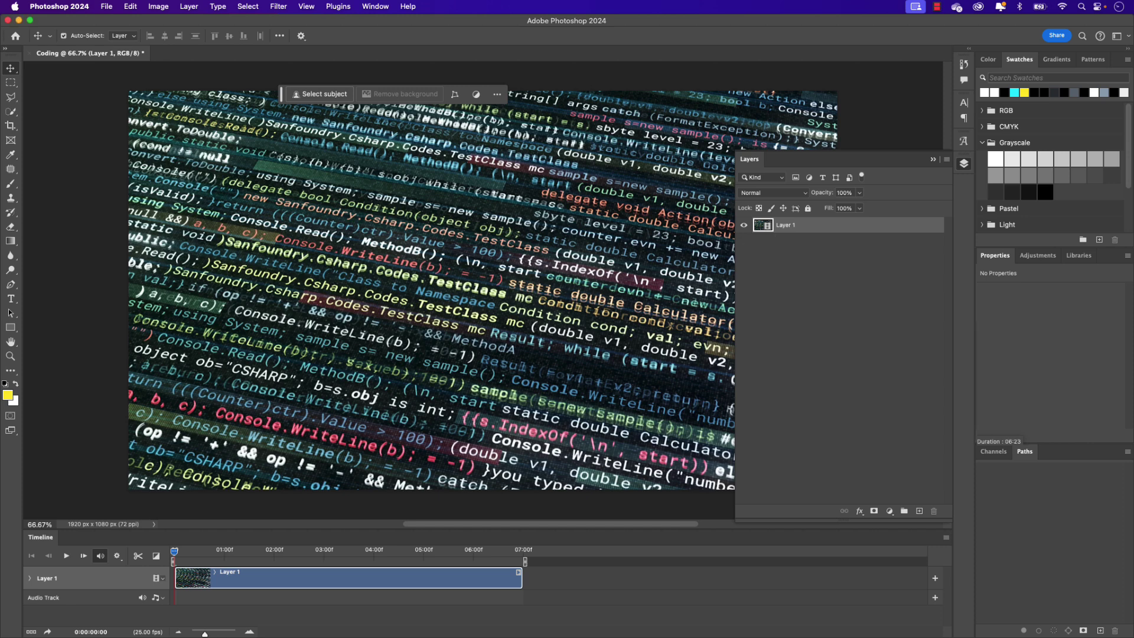
- Place Logo Emblem 2 from the Libraries panel onto the canvas and start scaling it
click(1078, 255)
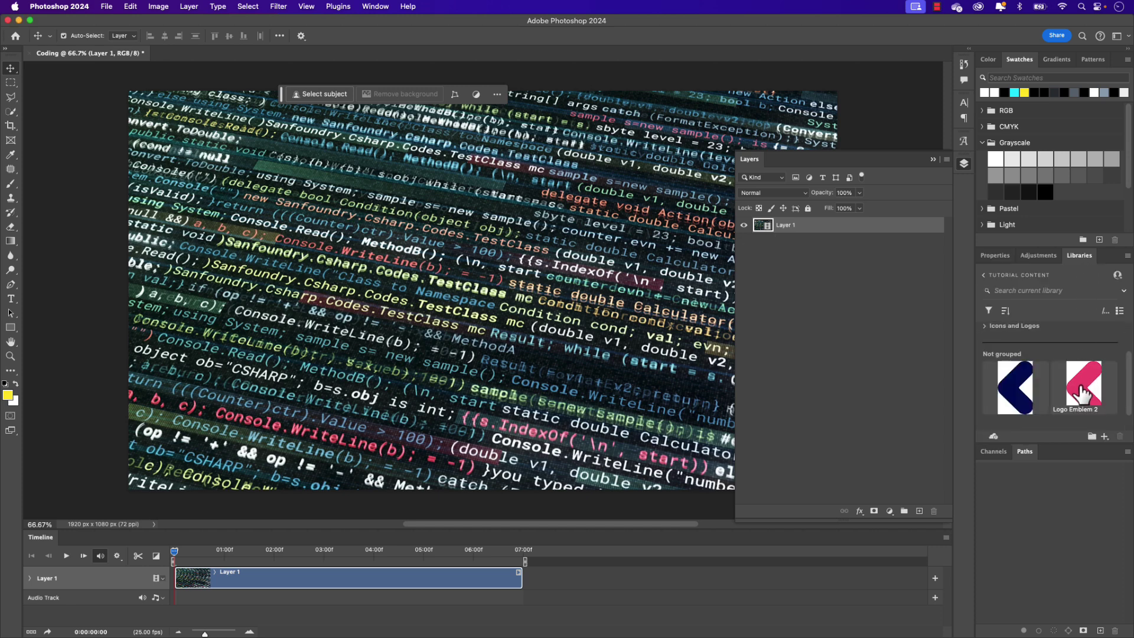
mouse_move(1083, 387)
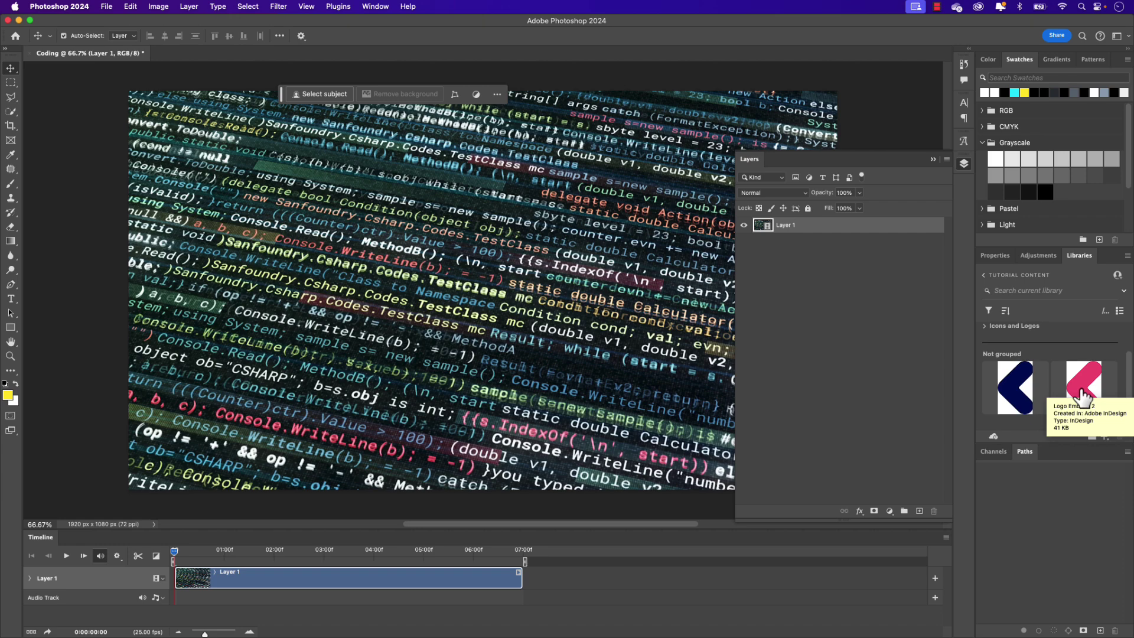
drag(1083, 394, 419, 221)
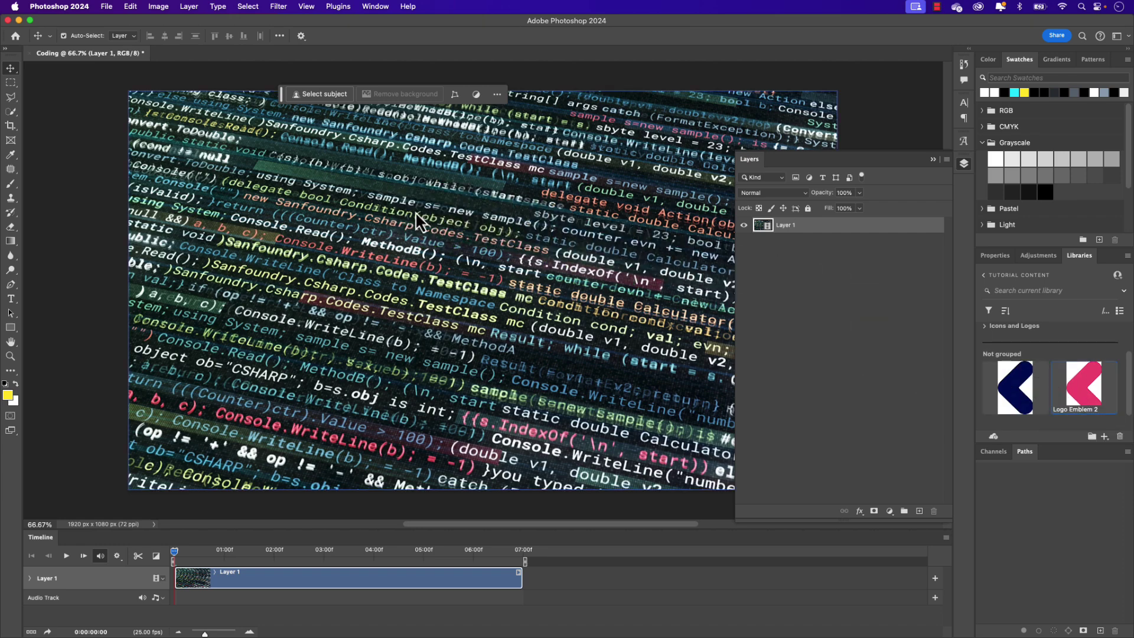
drag(462, 227, 464, 234)
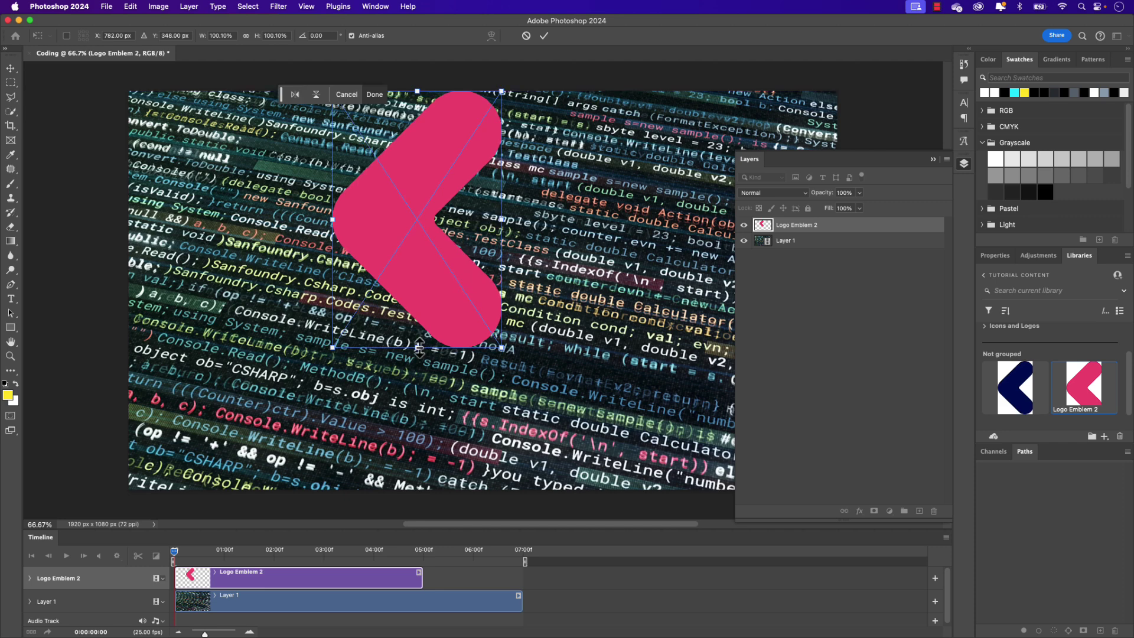
mouse_move(418, 347)
mouse_down()
mouse_move(431, 413)
mouse_move(442, 406)
mouse_up()
mouse_move(452, 345)
mouse_down()
mouse_move(456, 410)
mouse_move(511, 408)
mouse_up()
- Enlarge the emblem to about 155%, centre and commit it, then extend its clip to 07:00
scroll(531, 378, down, 2)
scroll(547, 354, down, 3)
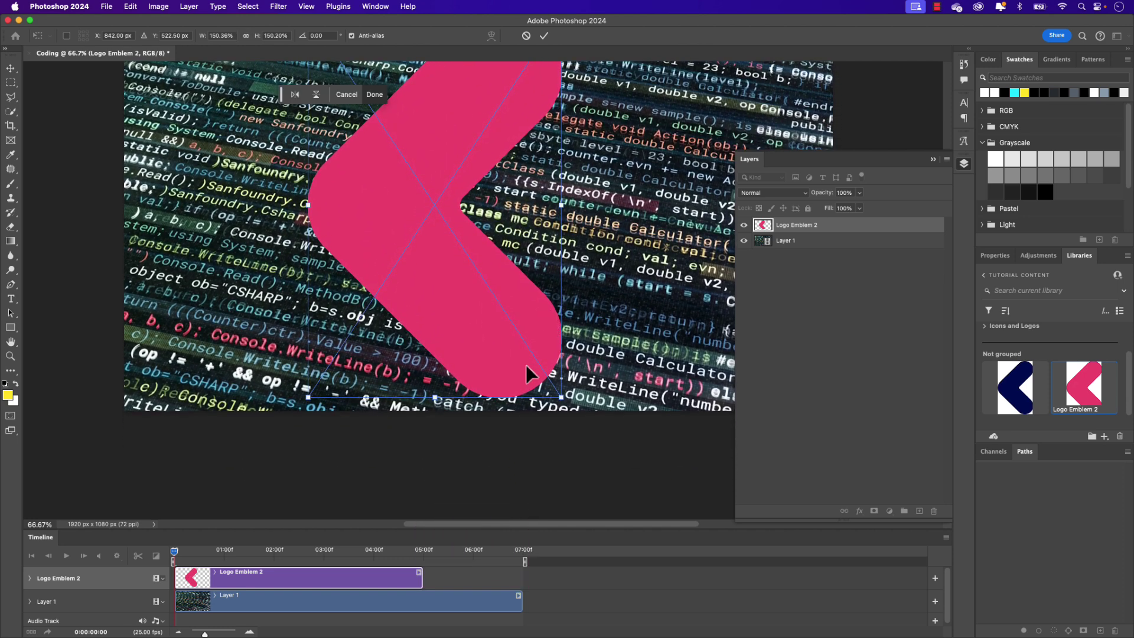
drag(435, 394, 436, 410)
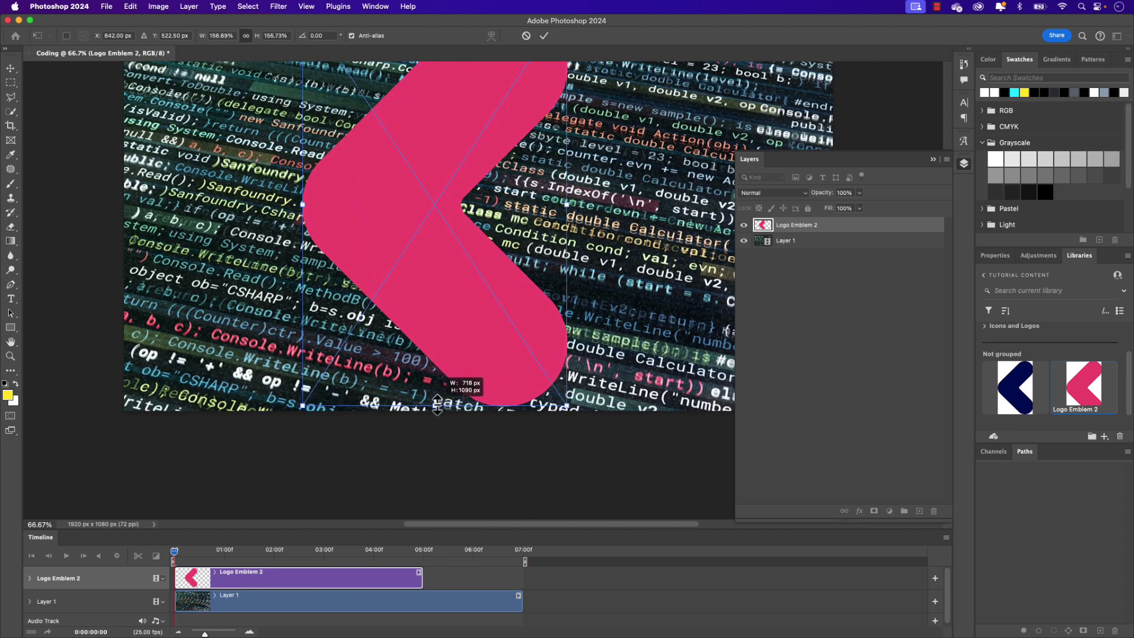
drag(539, 275, 508, 344)
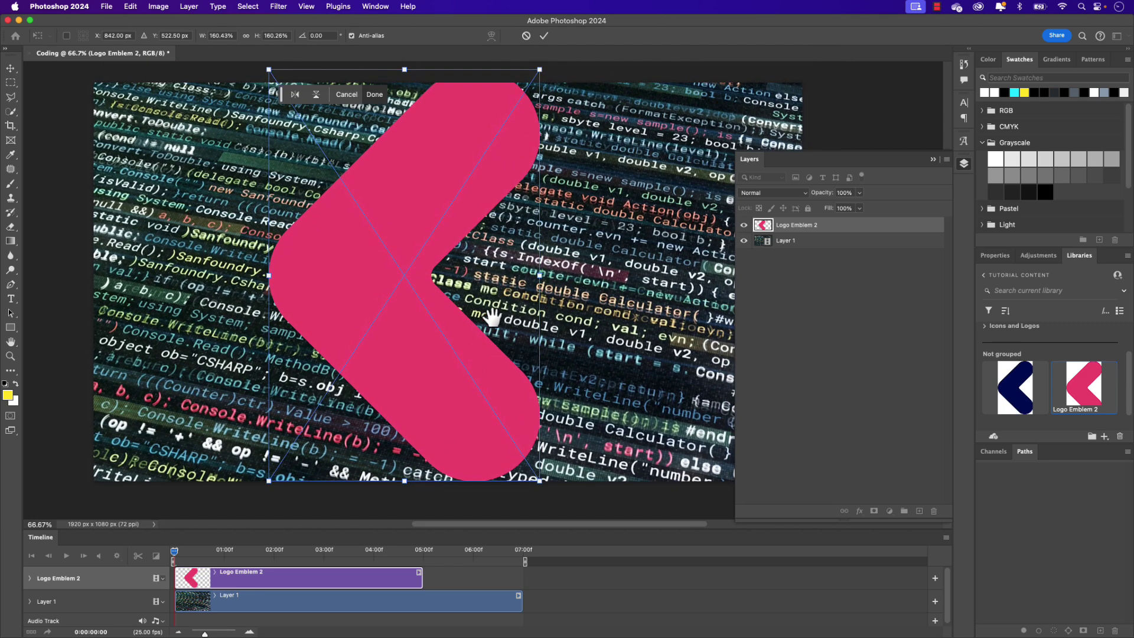
drag(409, 69, 409, 83)
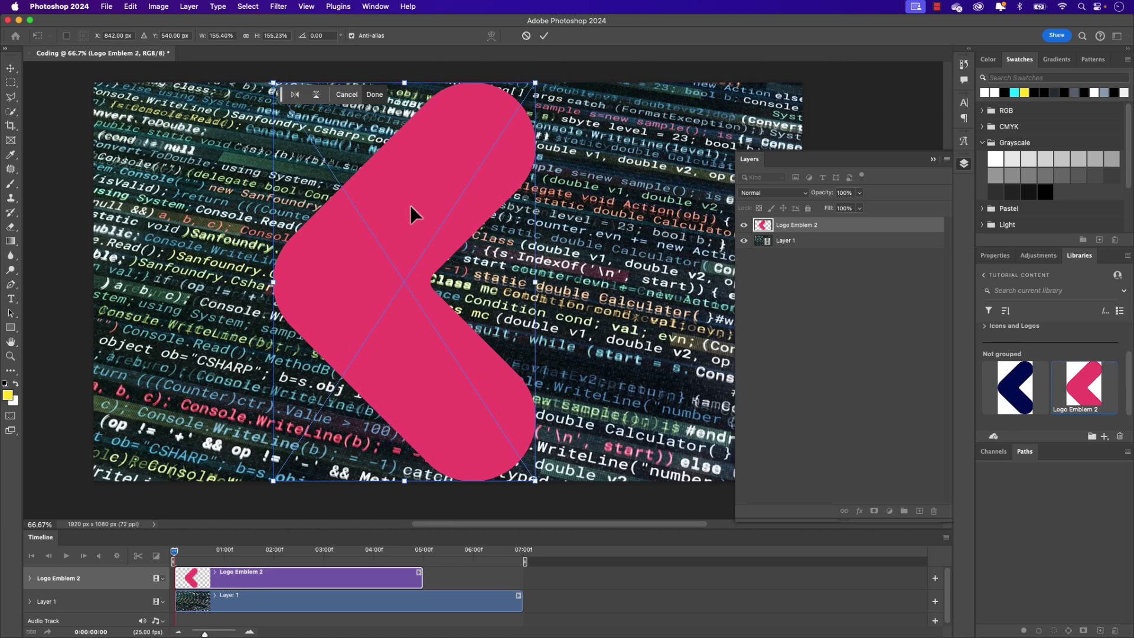
drag(409, 205, 458, 215)
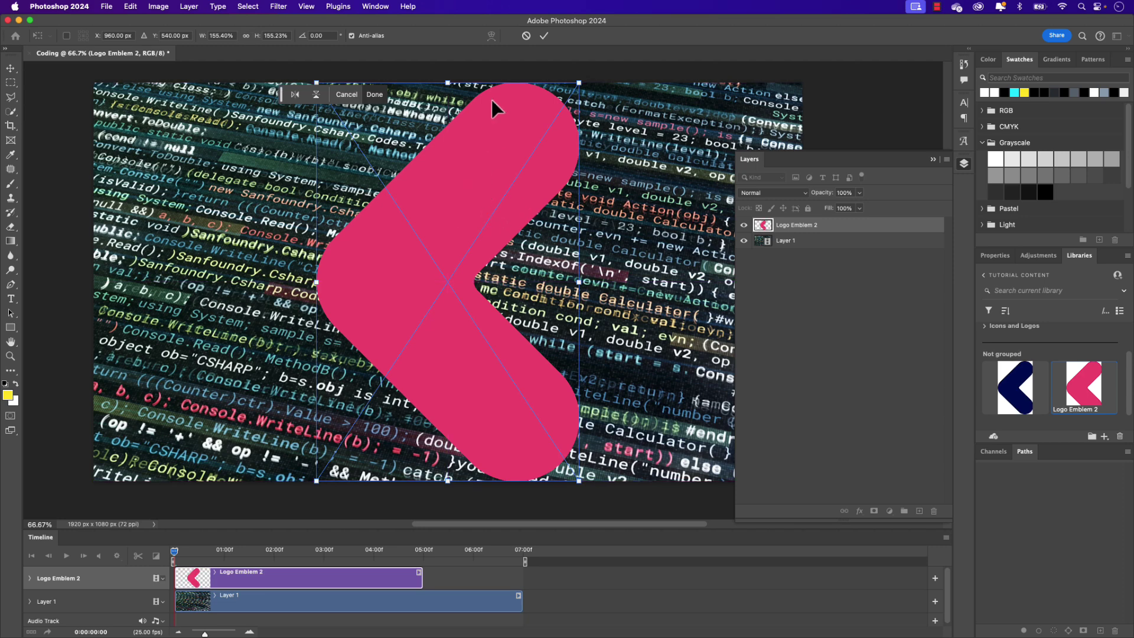
click(544, 35)
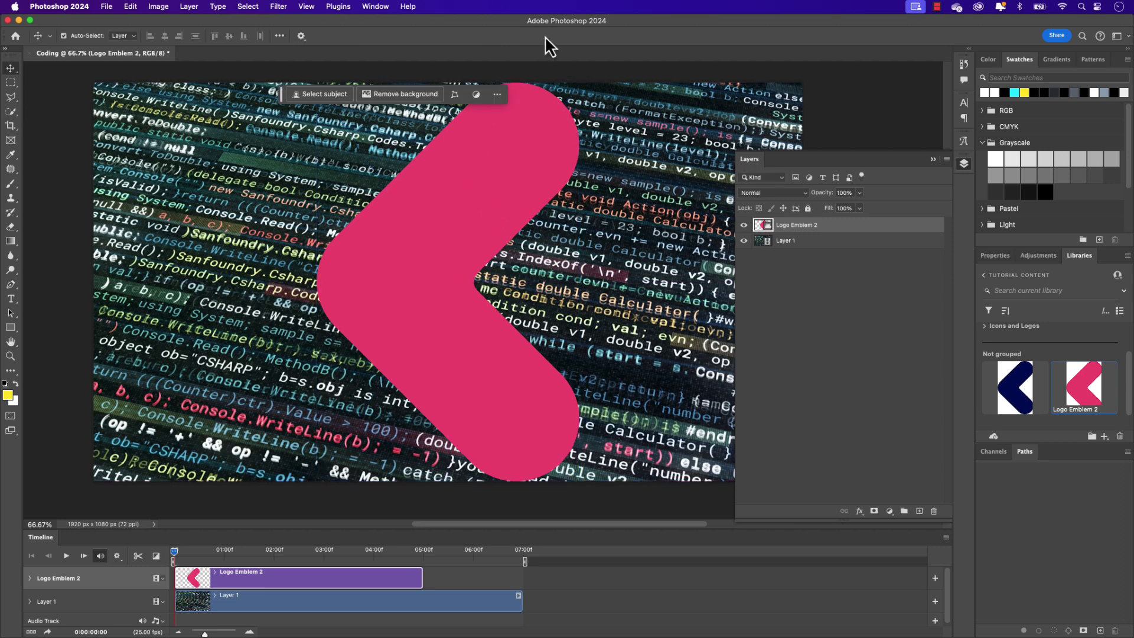
click(932, 160)
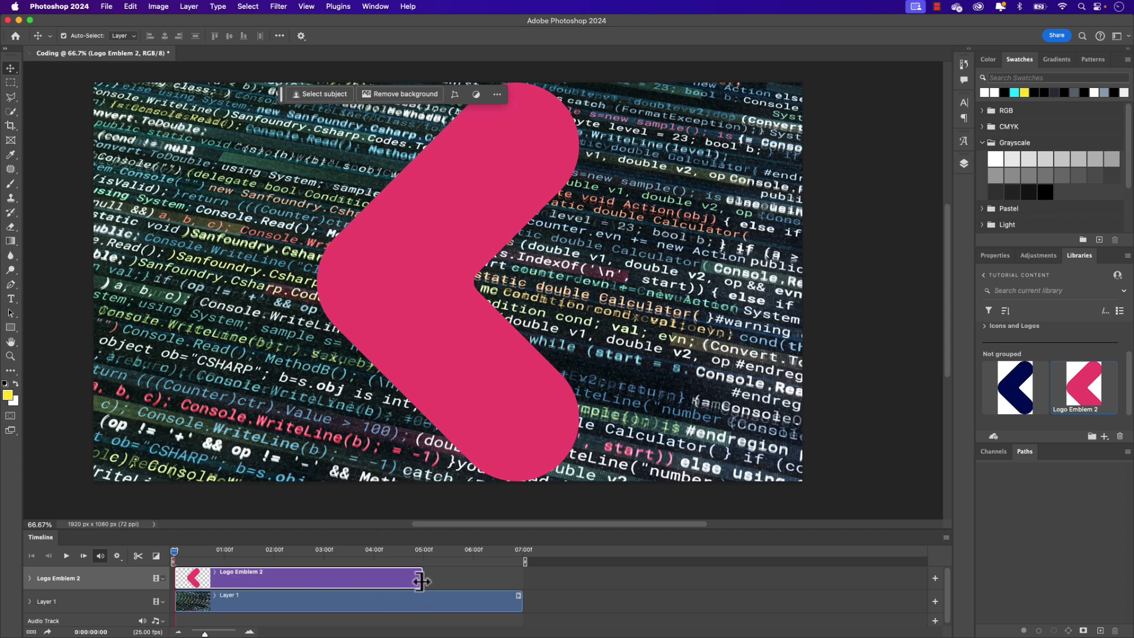
drag(421, 581, 518, 582)
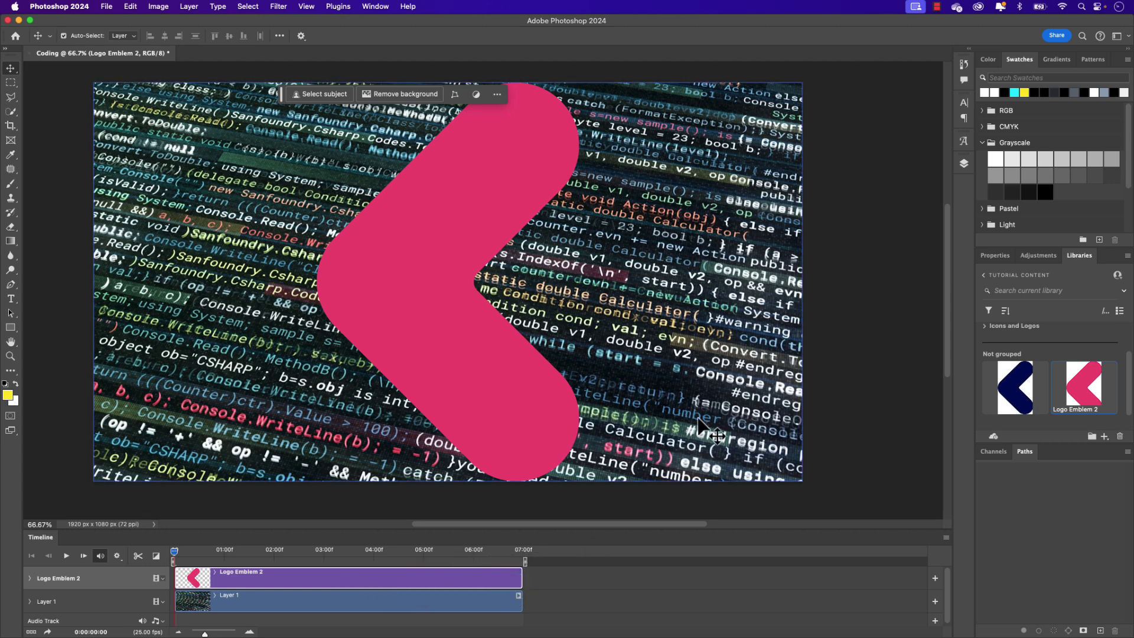
- Reorder the layers so Logo Emblem 2 sits below Layer 1
click(963, 164)
click(780, 242)
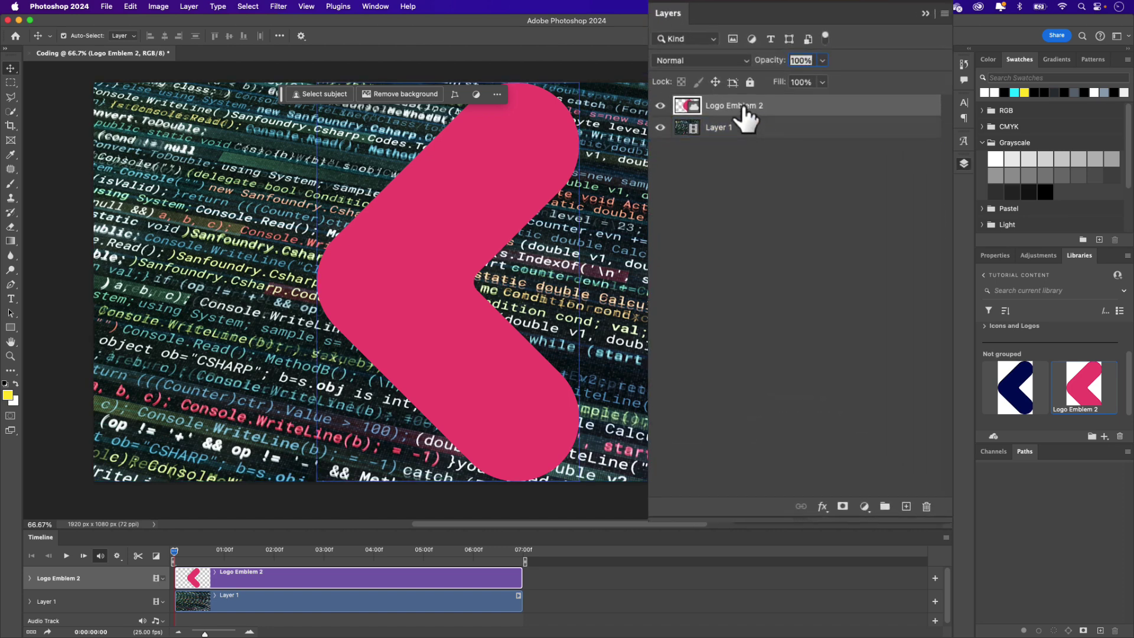
mouse_move(716, 148)
mouse_down()
mouse_move(720, 121)
mouse_move(734, 116)
mouse_up()
drag(759, 109, 759, 127)
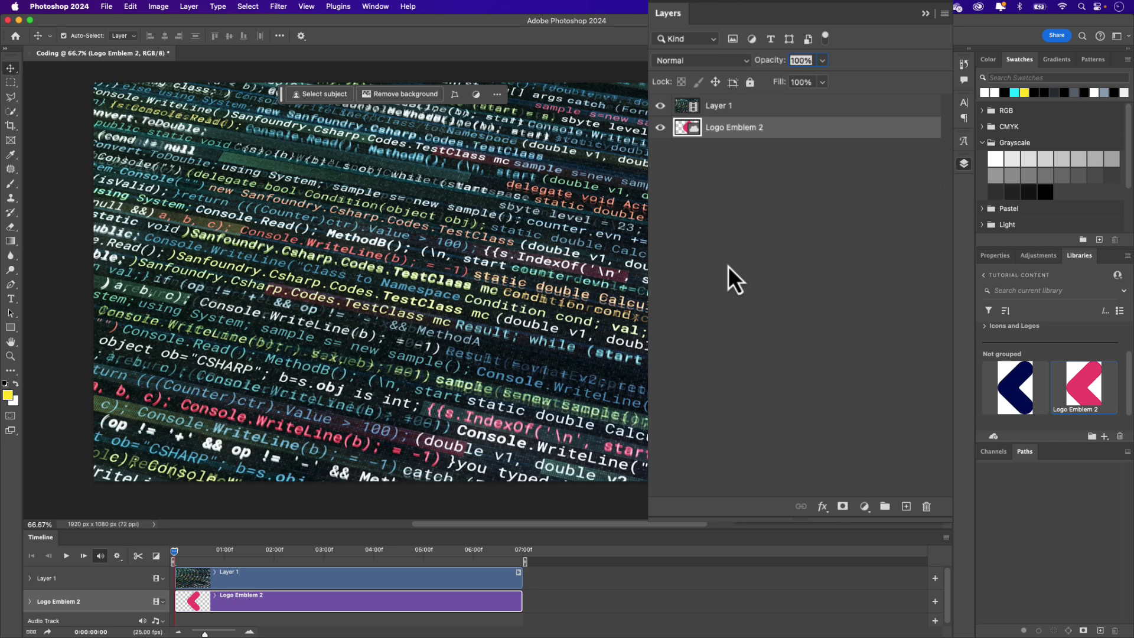
- Option-click to clip Layer 1 to the emblem and scrub the timeline to check it
click(721, 109)
right_click(721, 112)
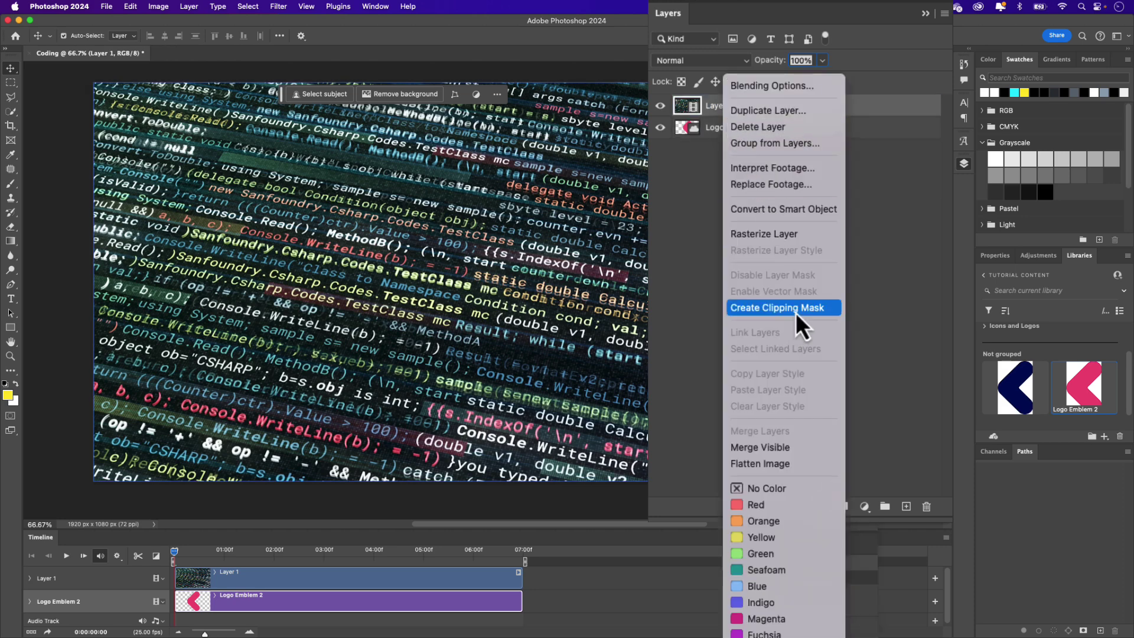
click(694, 184)
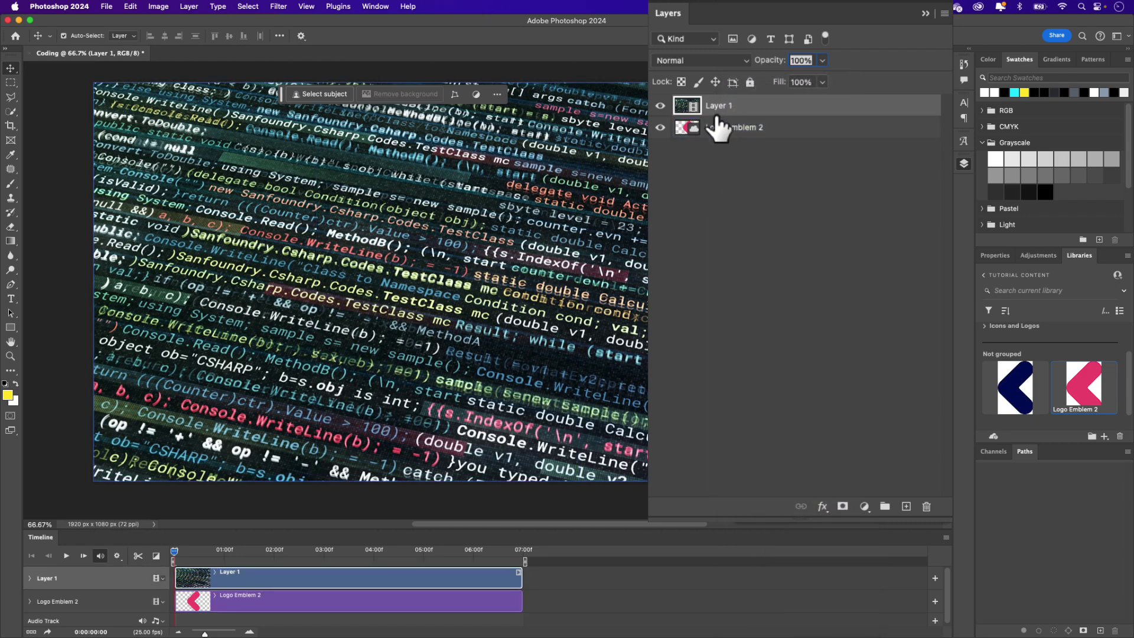
key(alt)
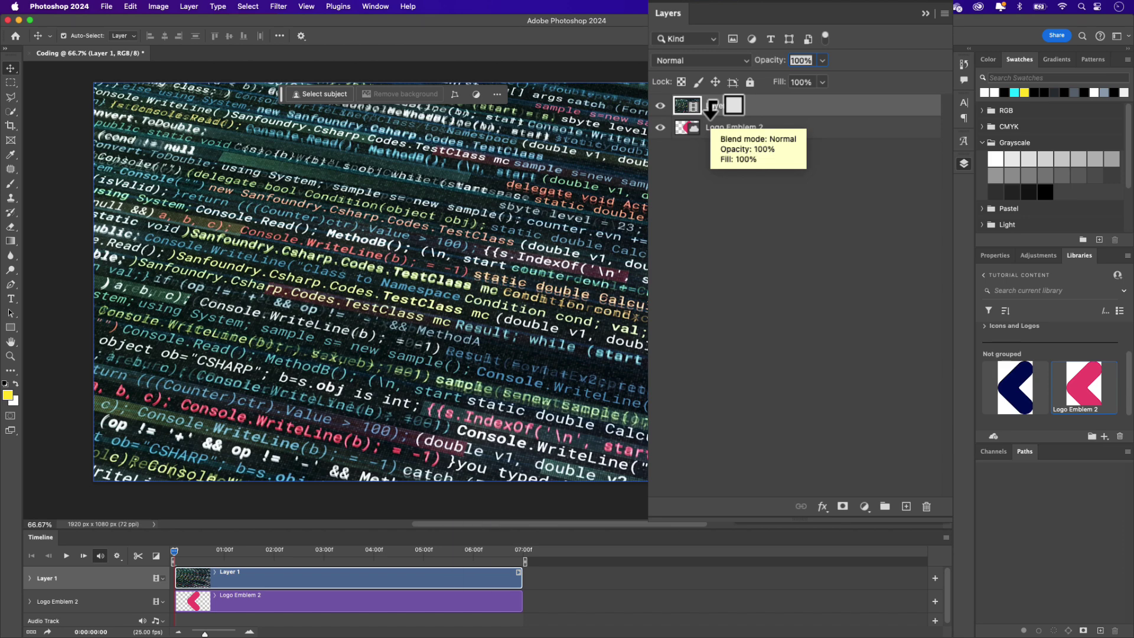
alt+click(712, 112)
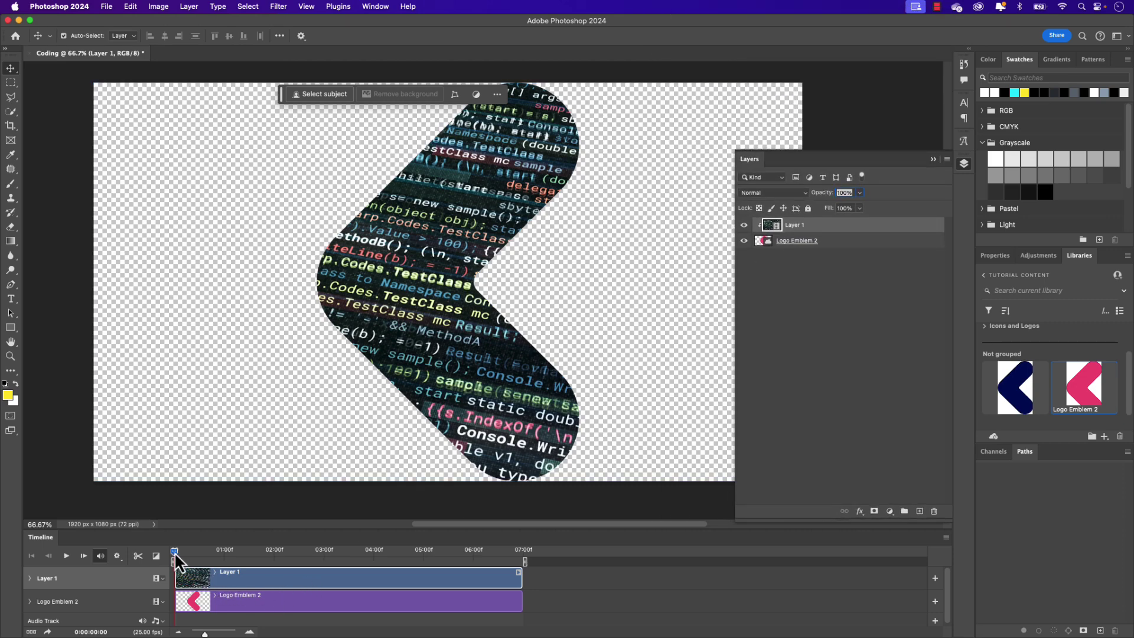
mouse_move(179, 553)
mouse_down()
mouse_move(431, 564)
mouse_move(161, 568)
mouse_up()
mouse_move(161, 568)
mouse_down()
mouse_move(284, 567)
mouse_move(173, 576)
mouse_up()
- In Save for Web (Legacy), set the preview to 50% and the output width to 1280 px
click(102, 9)
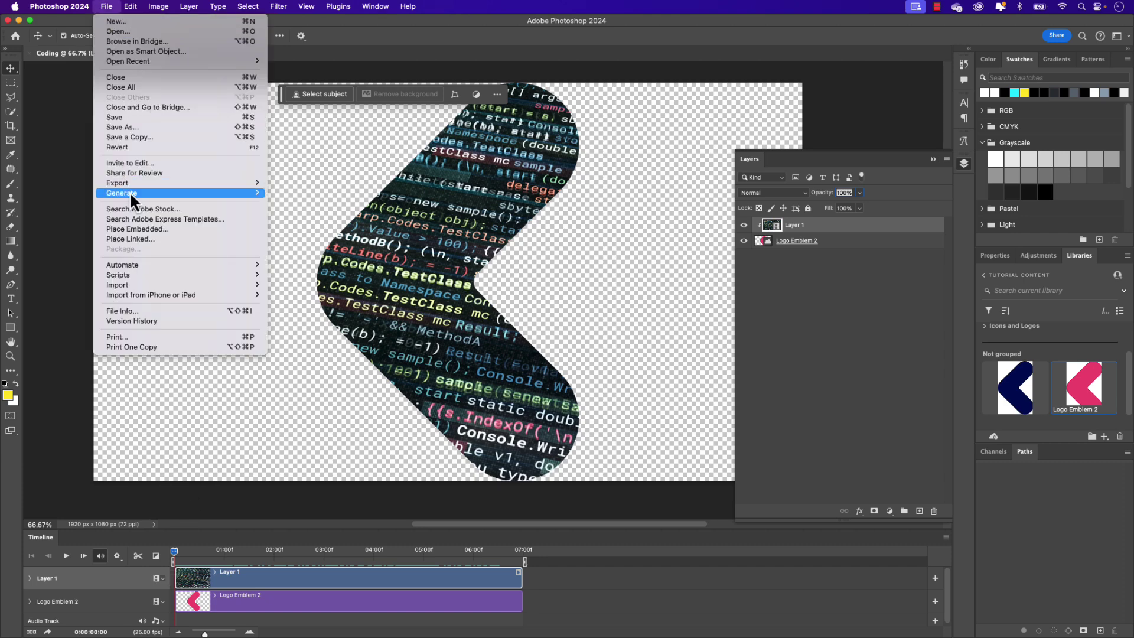
mouse_move(177, 182)
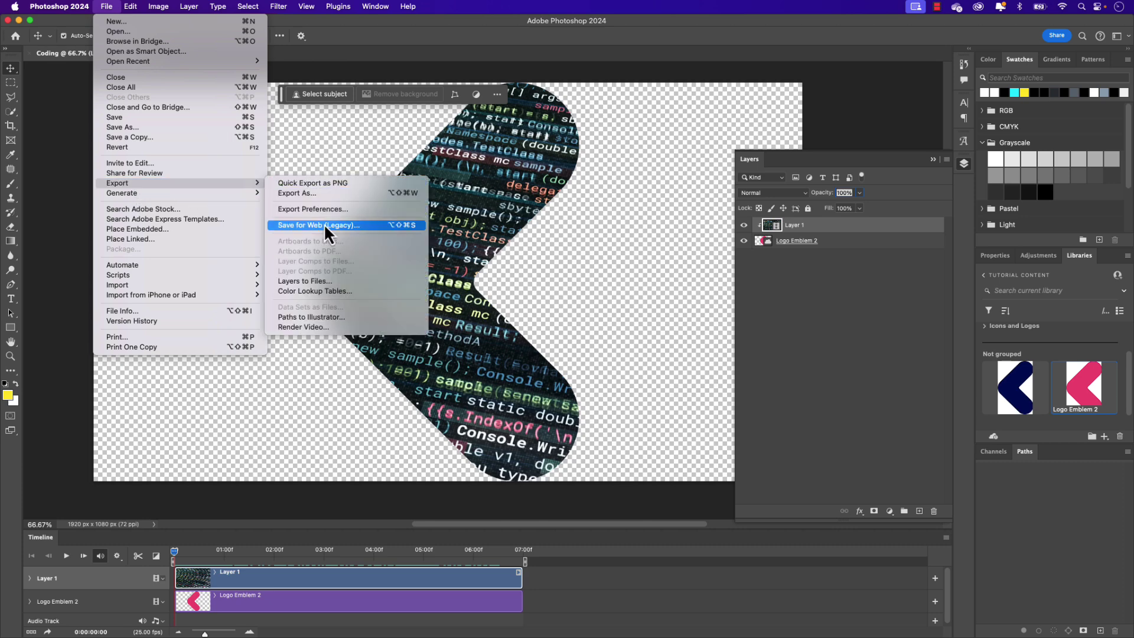
click(327, 228)
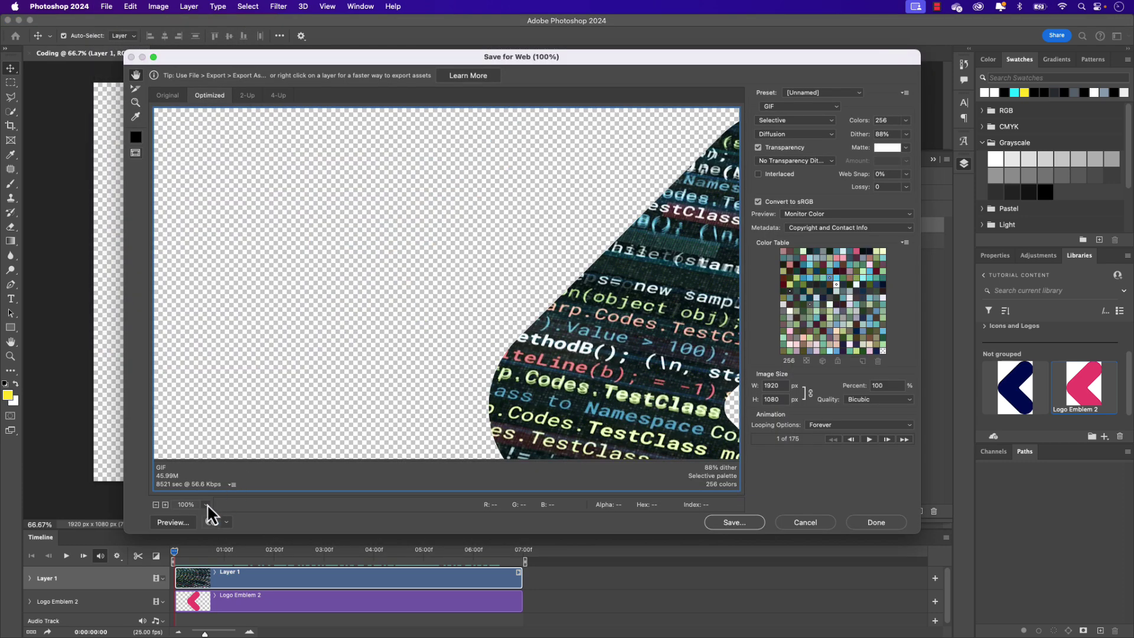
click(206, 505)
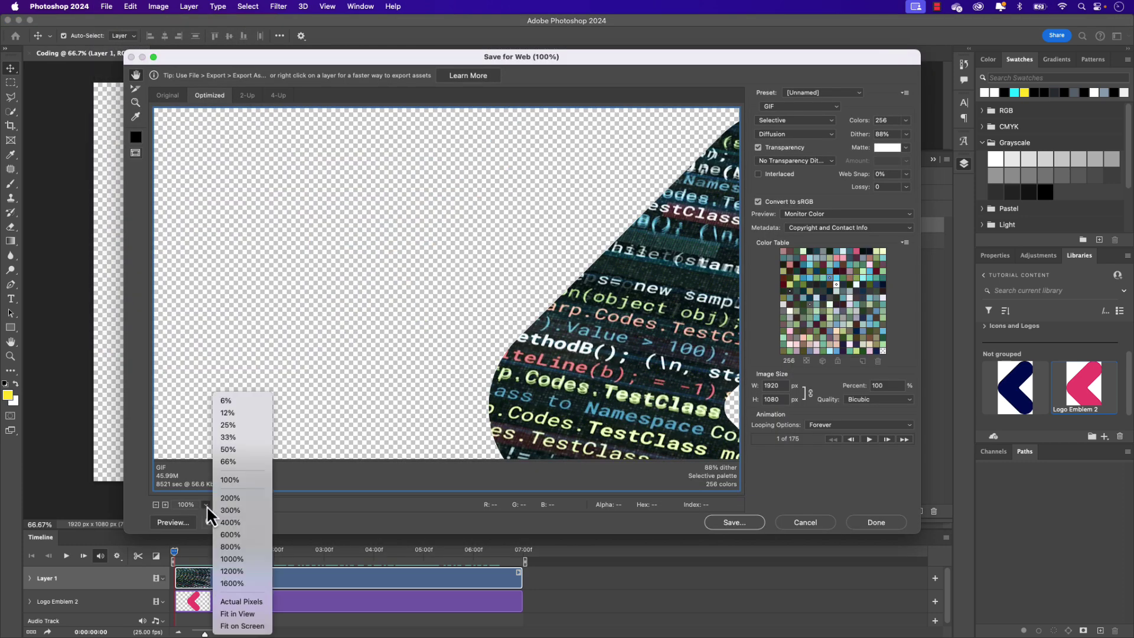
click(233, 448)
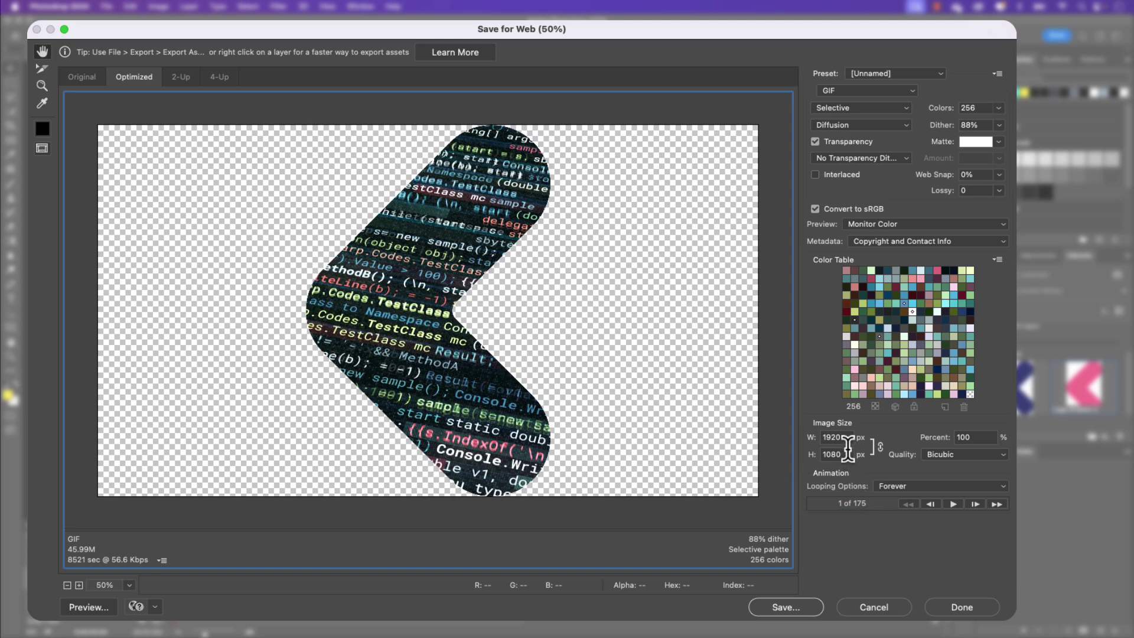
click(817, 437)
text(1280)
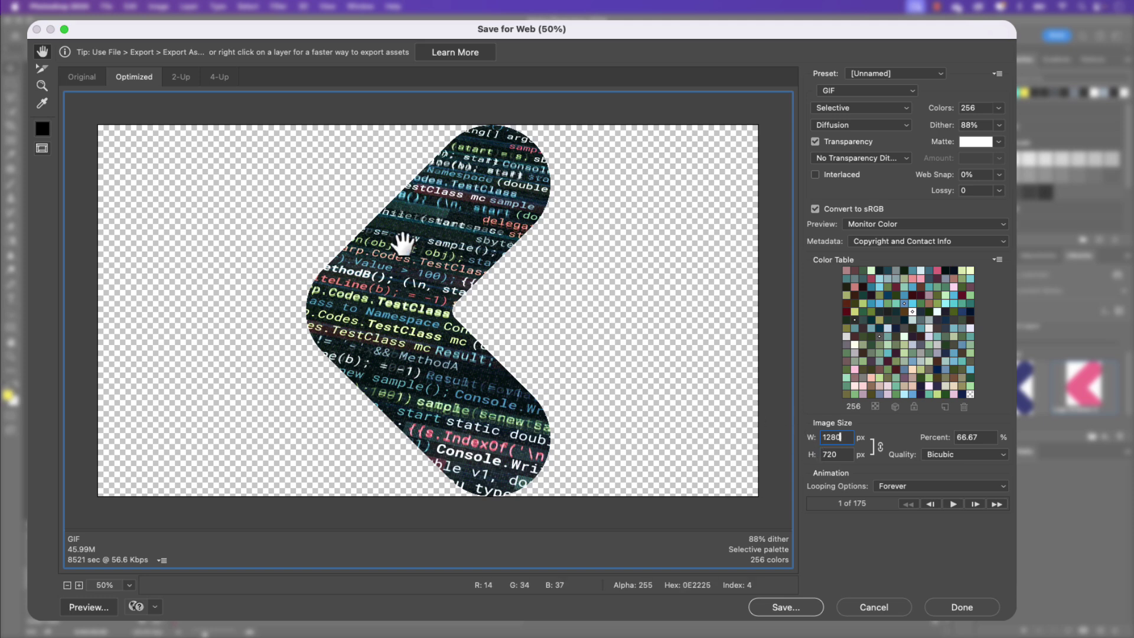
click(91, 85)
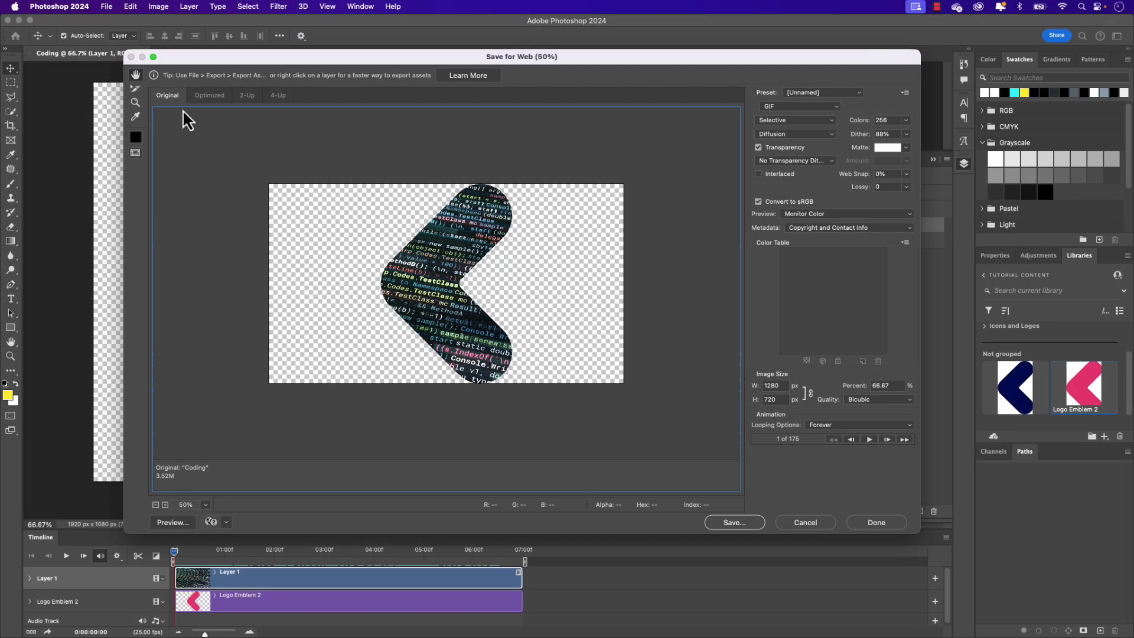
- Save the GIF as Coding_Final.gif in May 21 Tutorial's GIF folder, replacing the old file
click(719, 523)
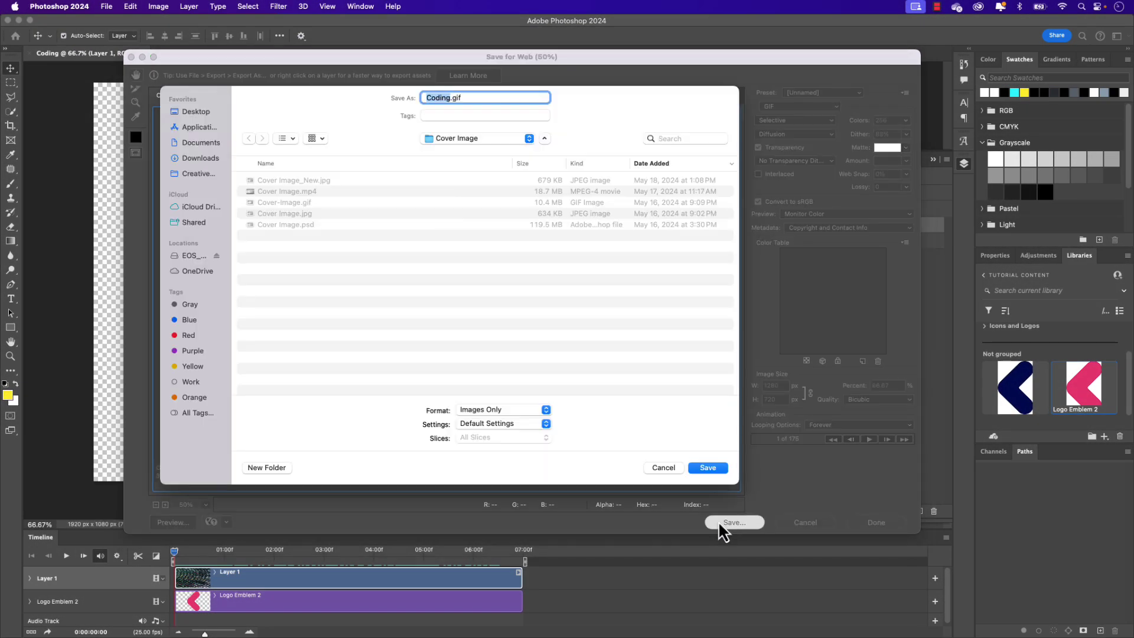
click(484, 141)
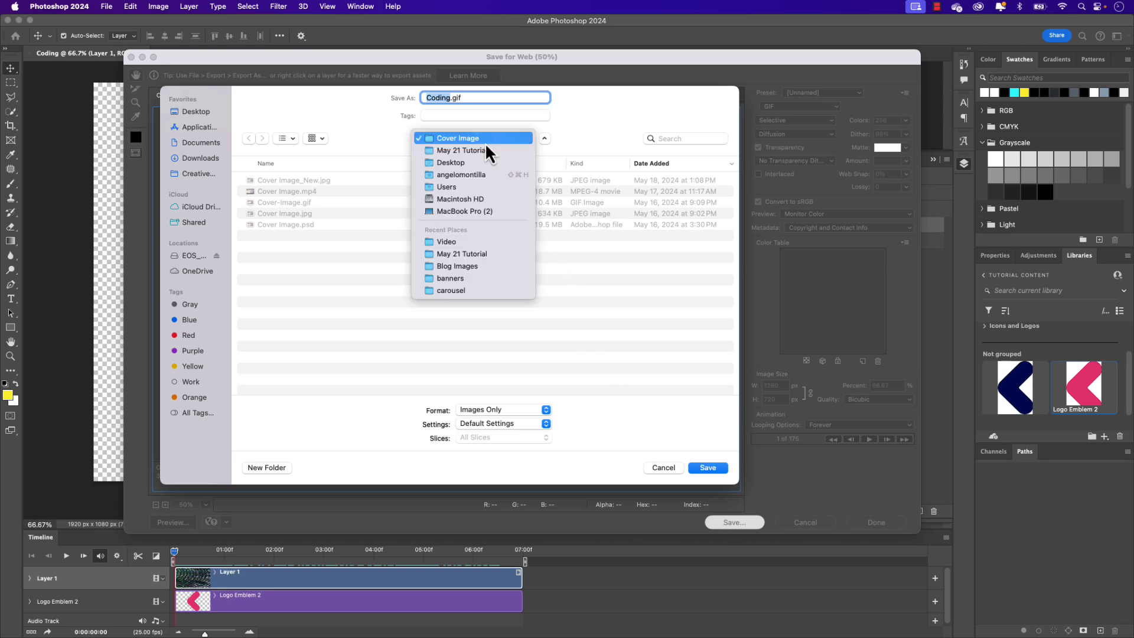
click(481, 149)
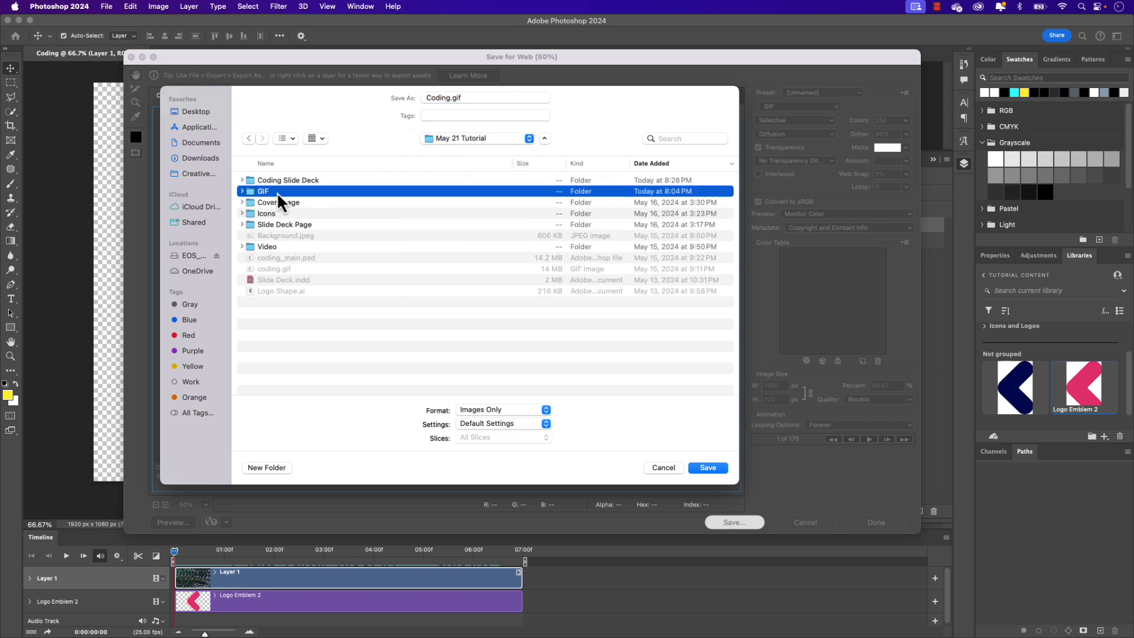
double_click(276, 193)
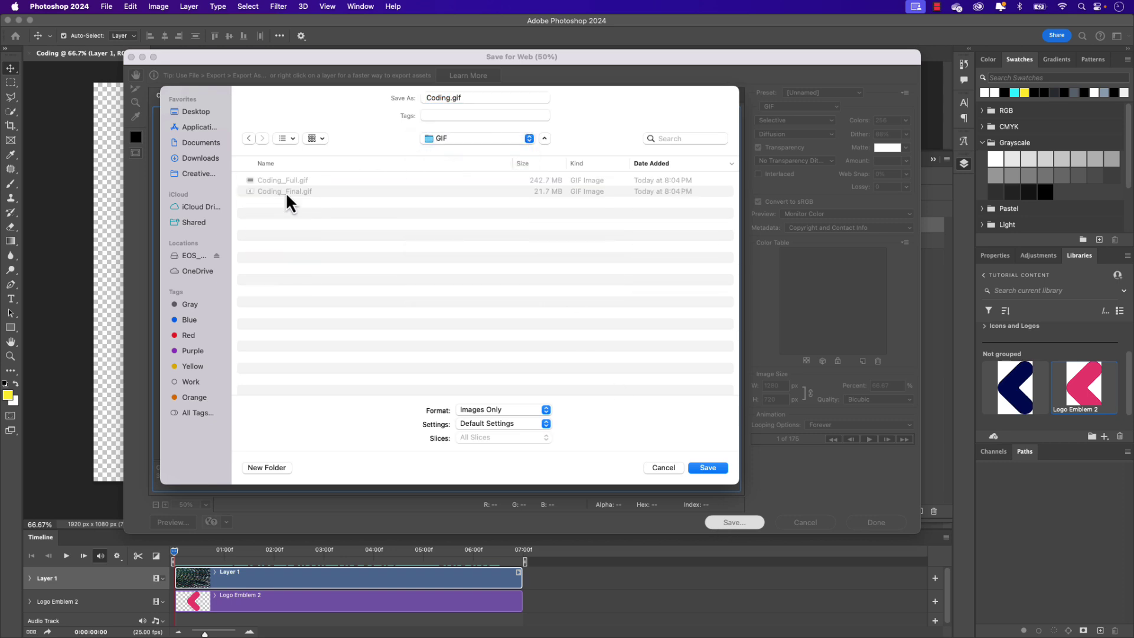
click(450, 98)
text(_Final)
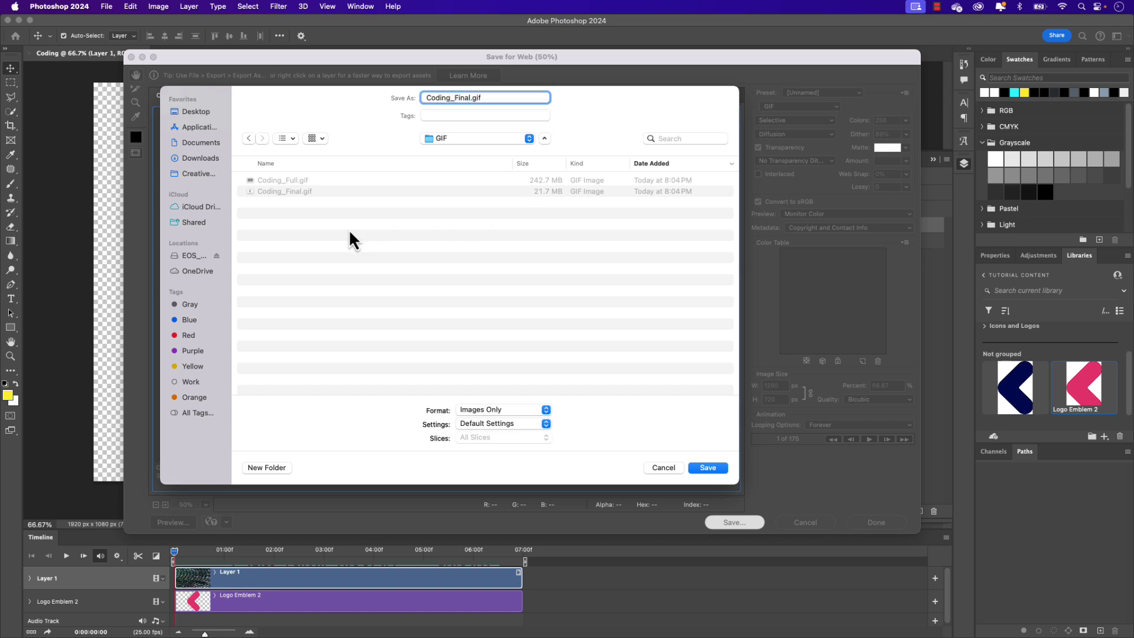
click(708, 468)
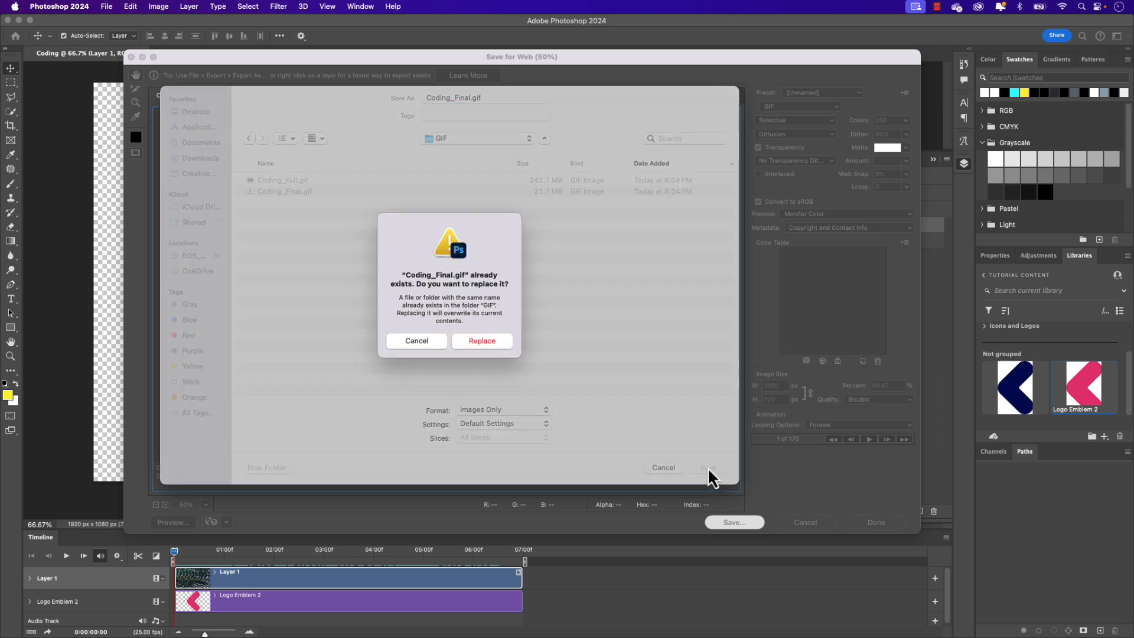
click(481, 342)
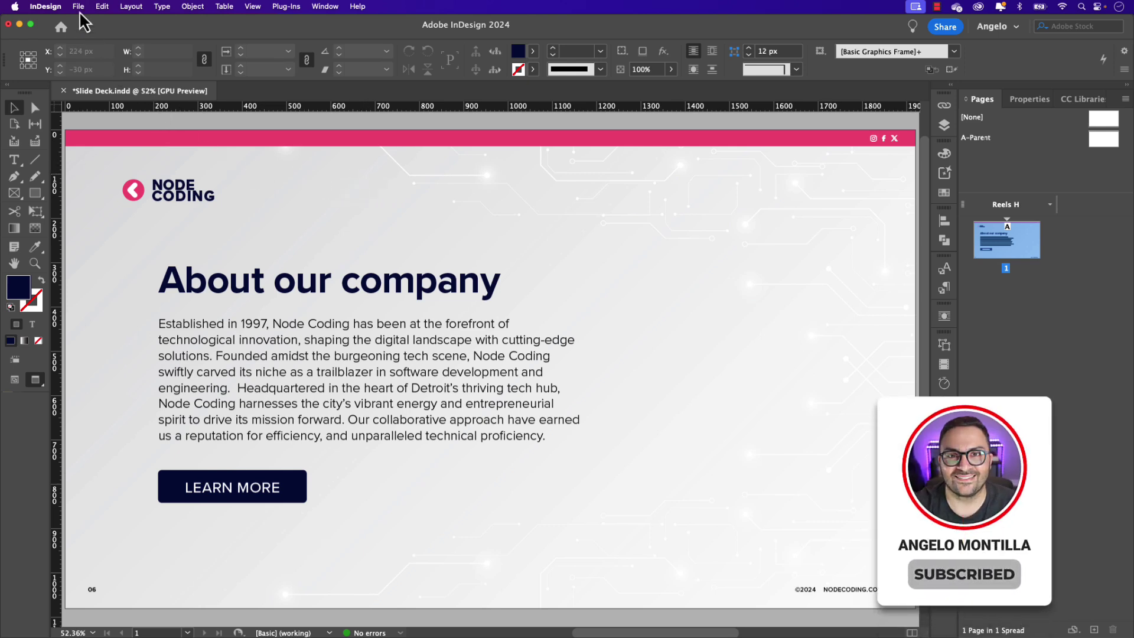
- Load Coding_Final.gif from the GIF folder into the place cursor with File > Place
click(79, 7)
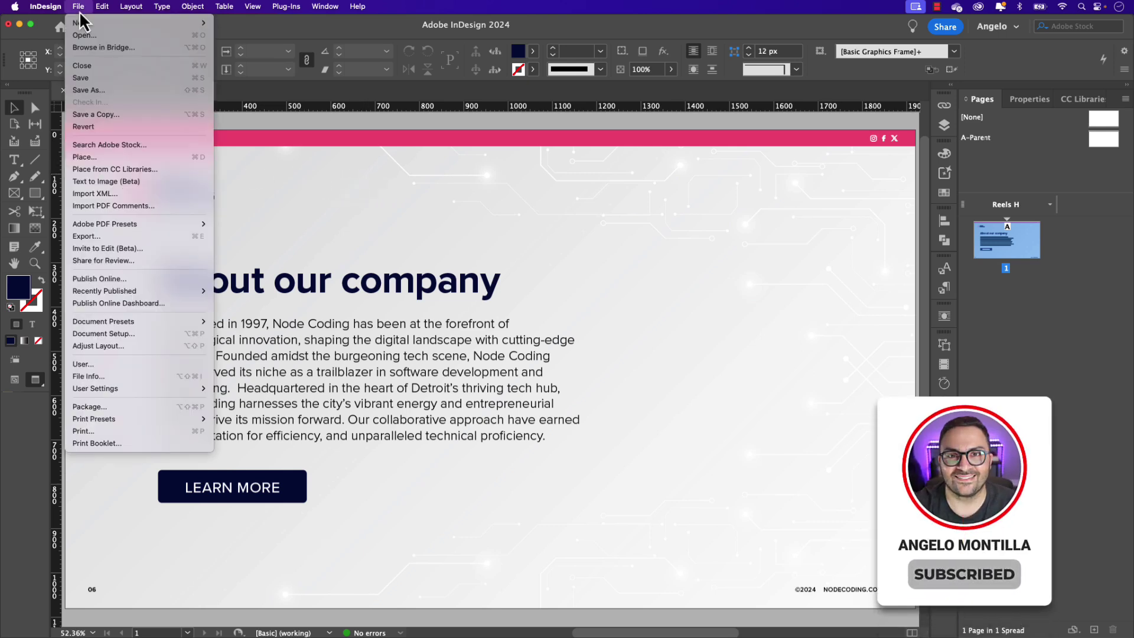
click(108, 158)
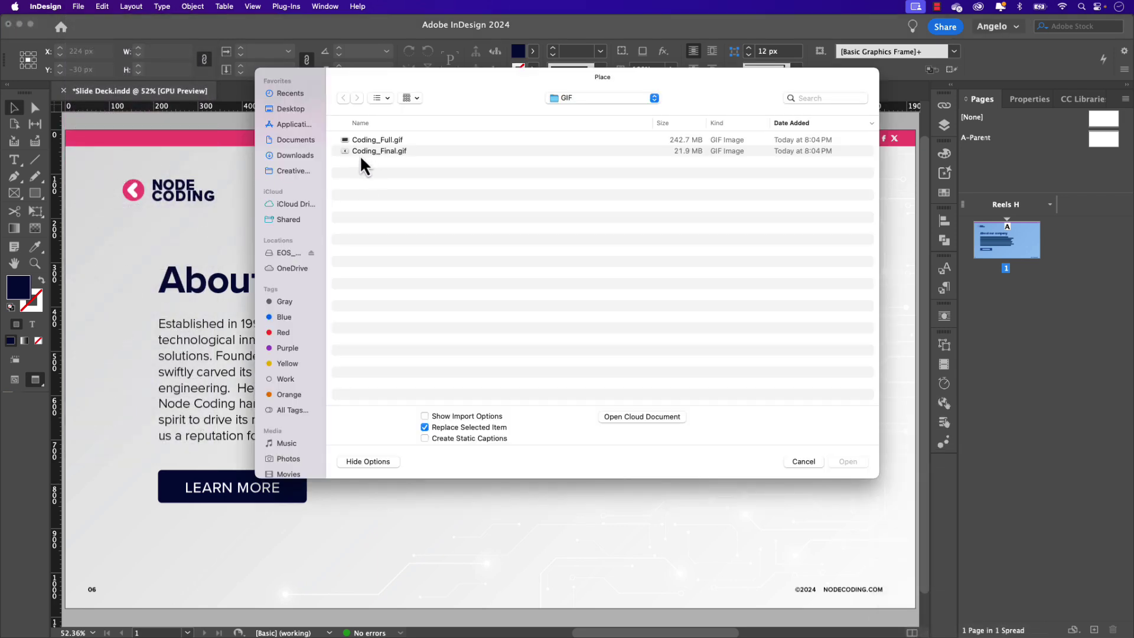
click(389, 152)
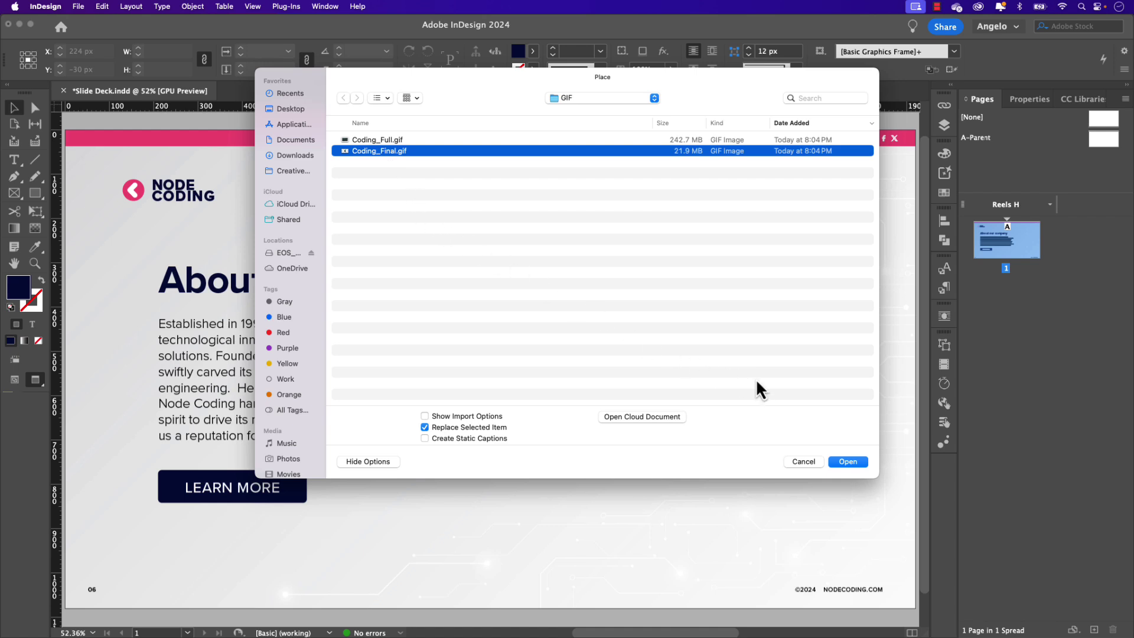
click(858, 455)
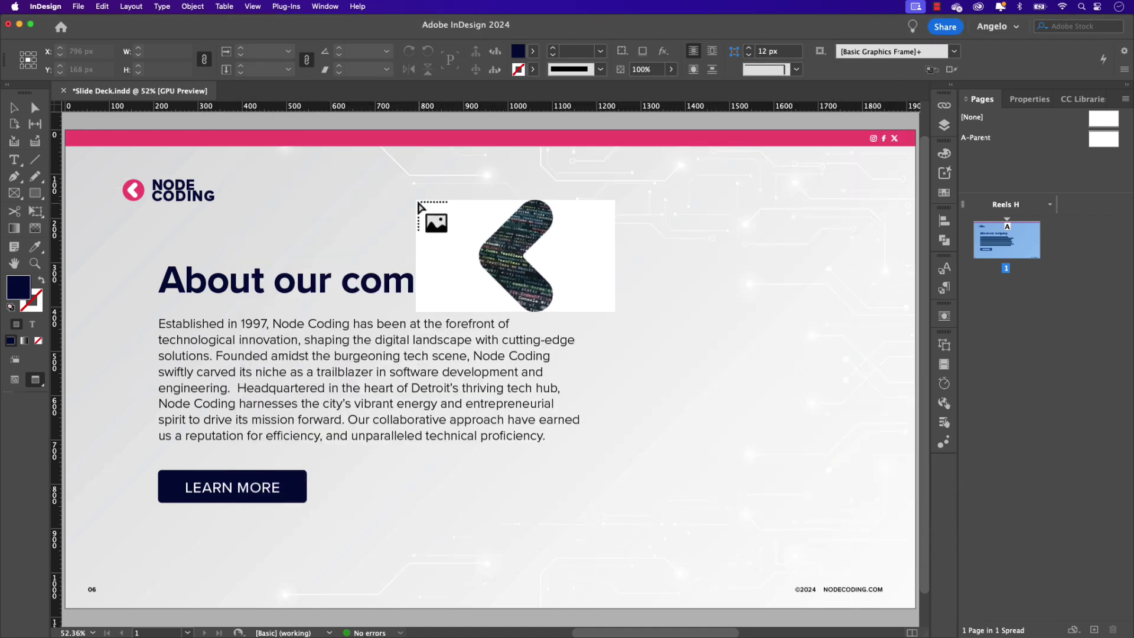
- Place the GIF on the slide and trim its frame's left and right sides
click(381, 178)
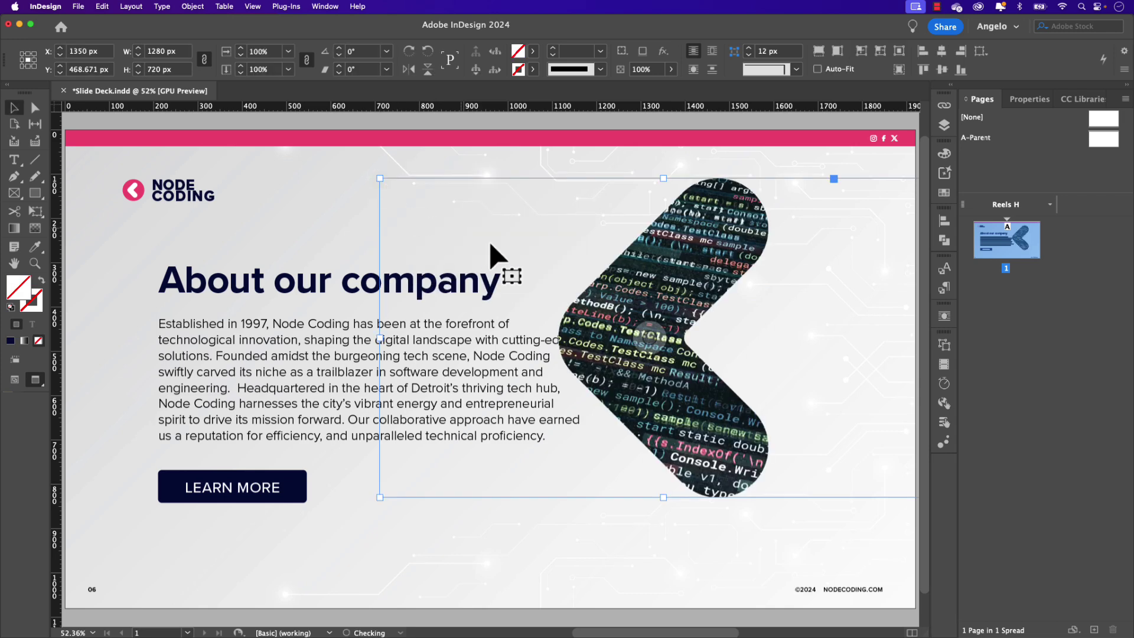
drag(380, 338, 530, 339)
drag(767, 349, 663, 349)
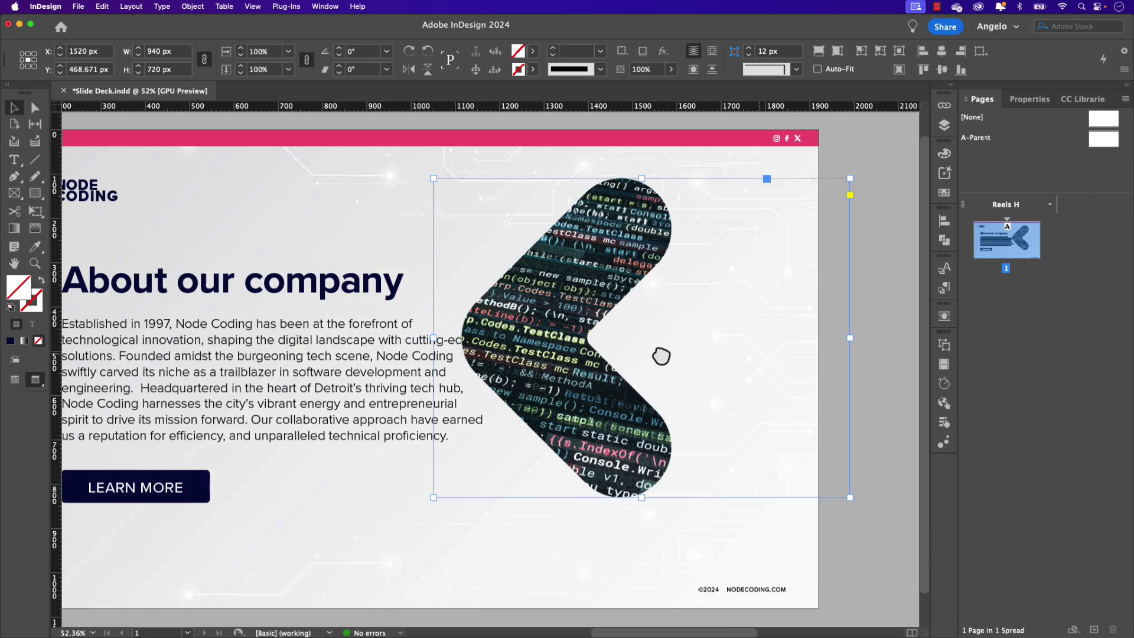
drag(850, 338, 726, 337)
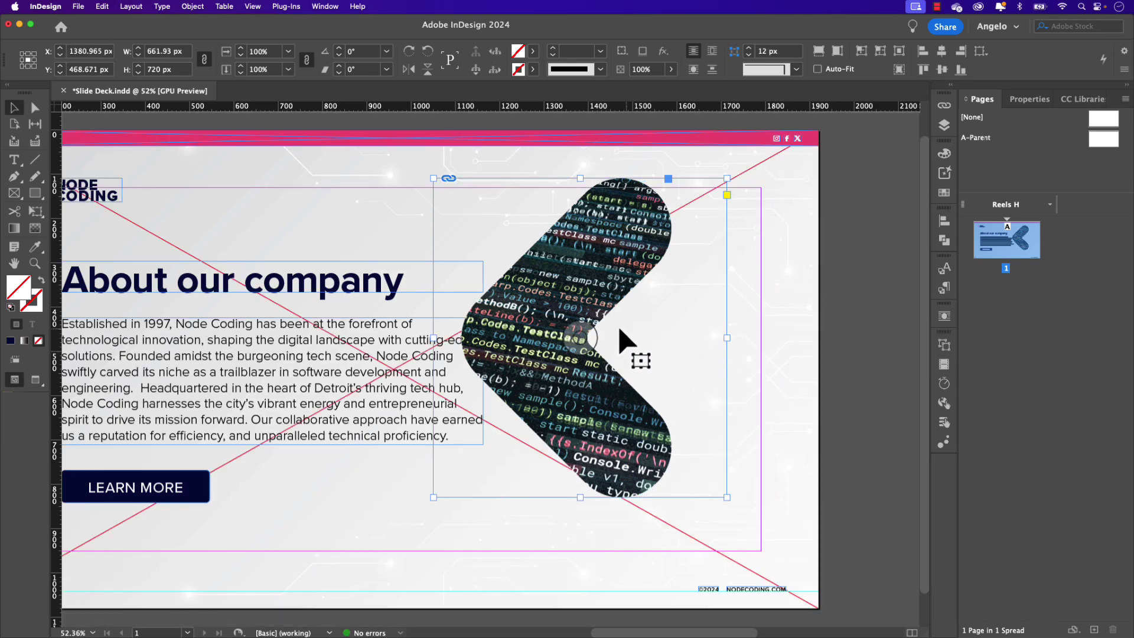
- Move the GIF to the slide's right side and resize its frame beside the text
drag(617, 335, 685, 331)
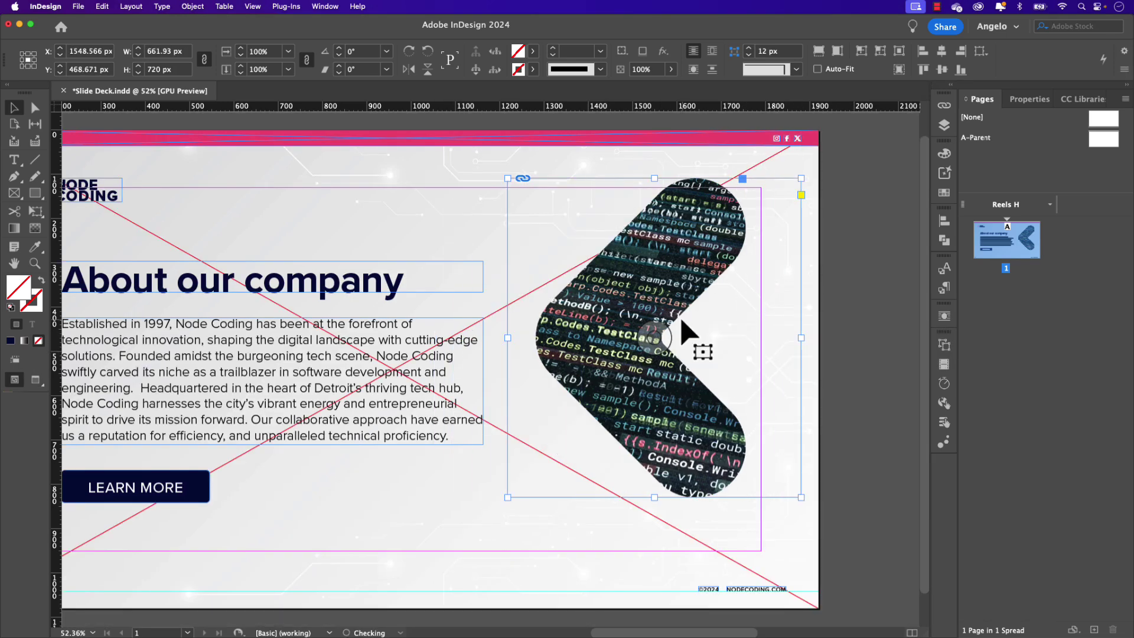
key(shift+Right)
key(shift+Right)
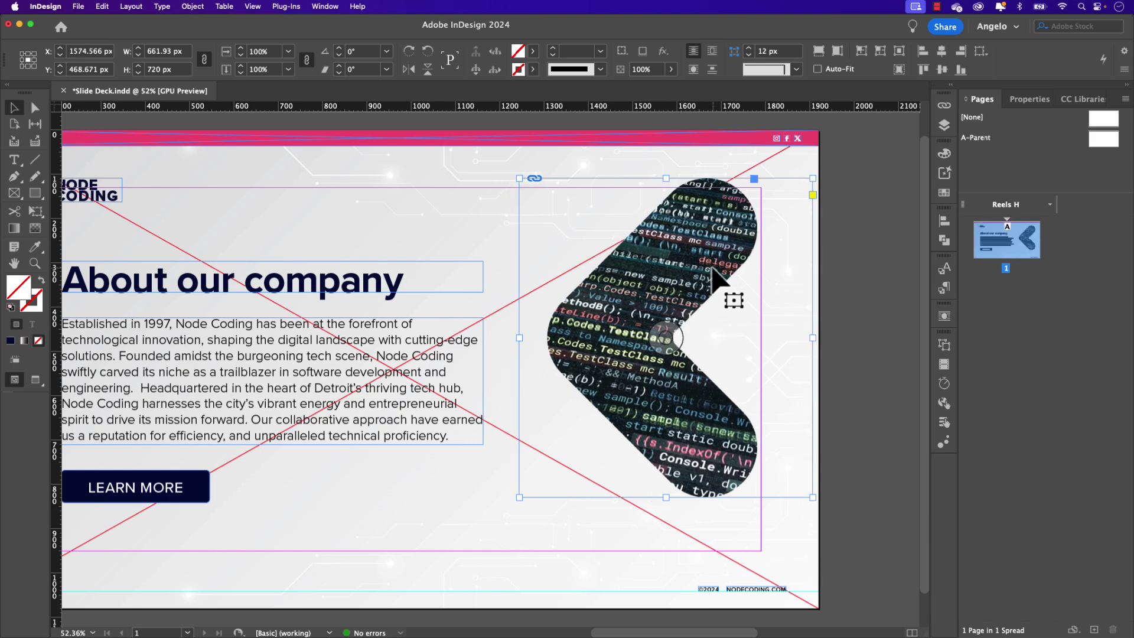
mouse_move(730, 298)
mouse_down()
mouse_move(713, 290)
mouse_move(714, 300)
mouse_up()
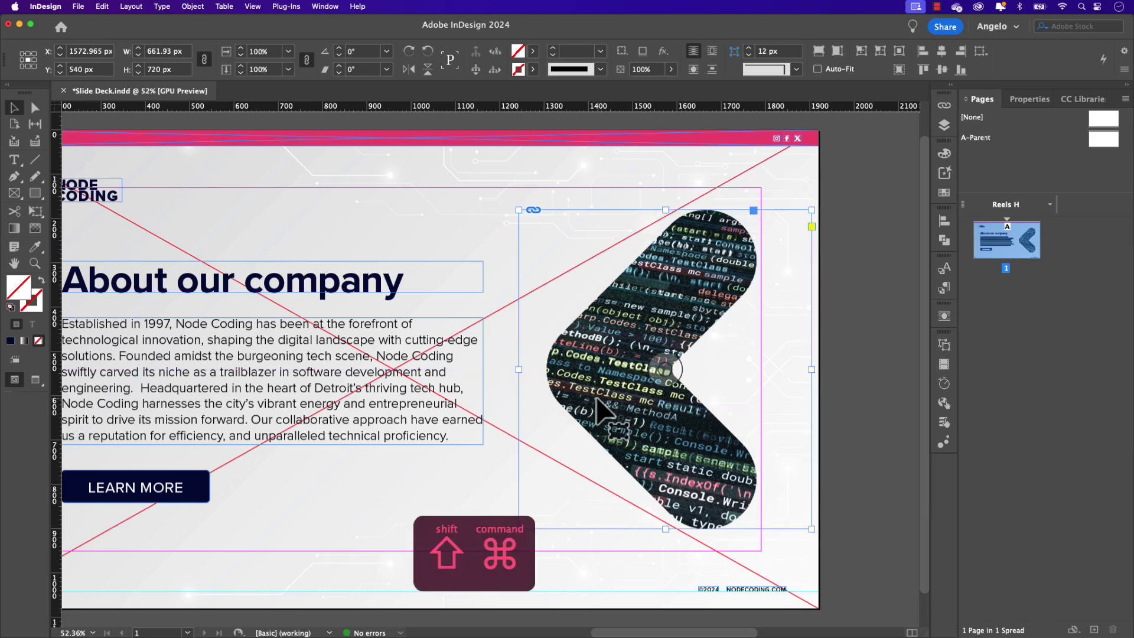
mouse_move(519, 368)
mouse_down()
mouse_move(485, 367)
mouse_move(499, 368)
mouse_up()
drag(811, 370, 760, 369)
click(826, 361)
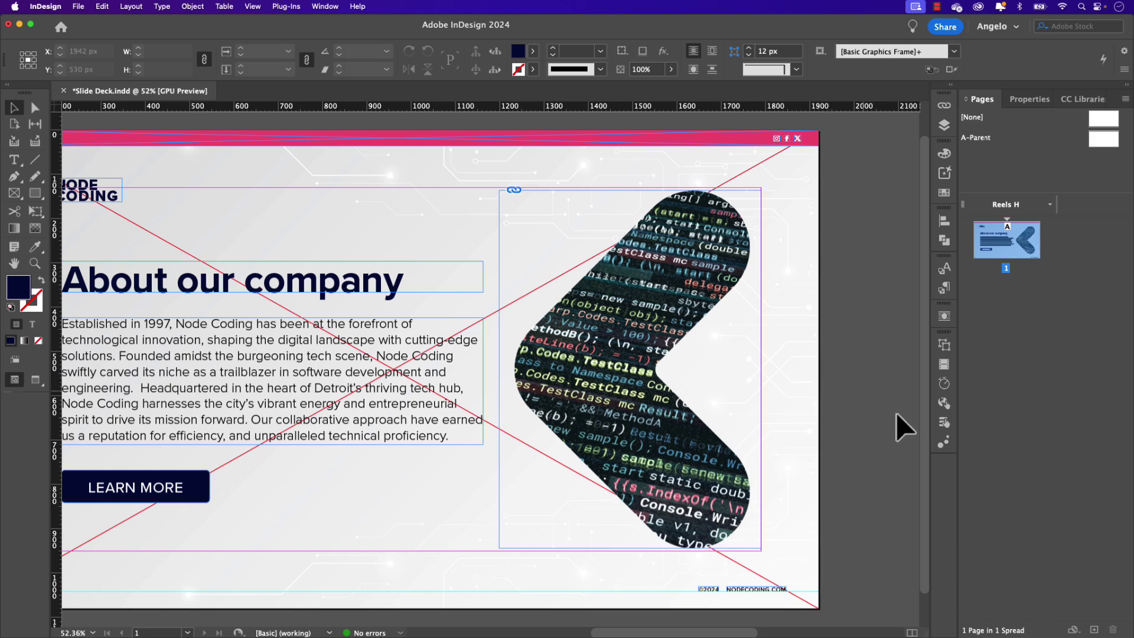
- Open the Animation panel and preview the spread in the EPUB Interactivity Preview
click(943, 442)
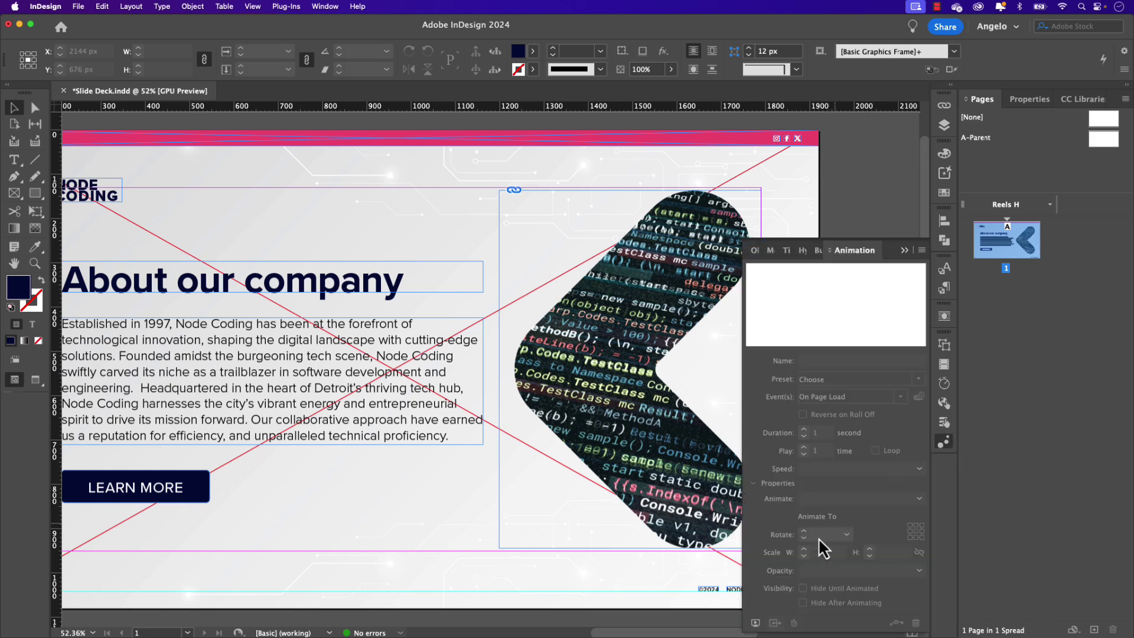
click(755, 623)
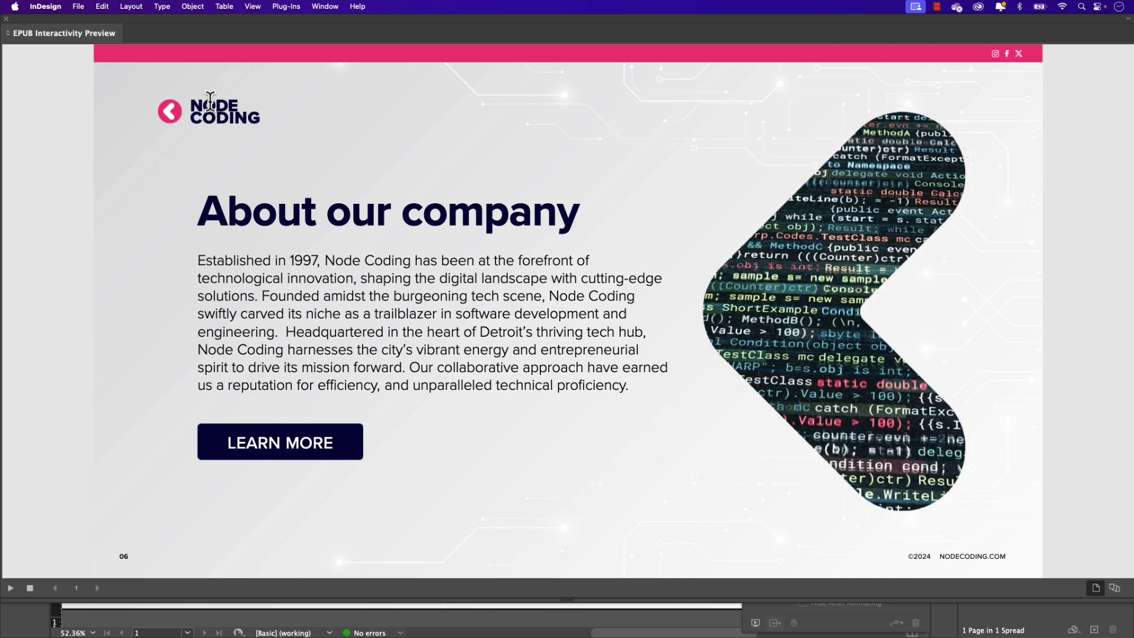
- Close the interactivity preview and Animation panel, then switch to Preview screen mode with W
click(6, 19)
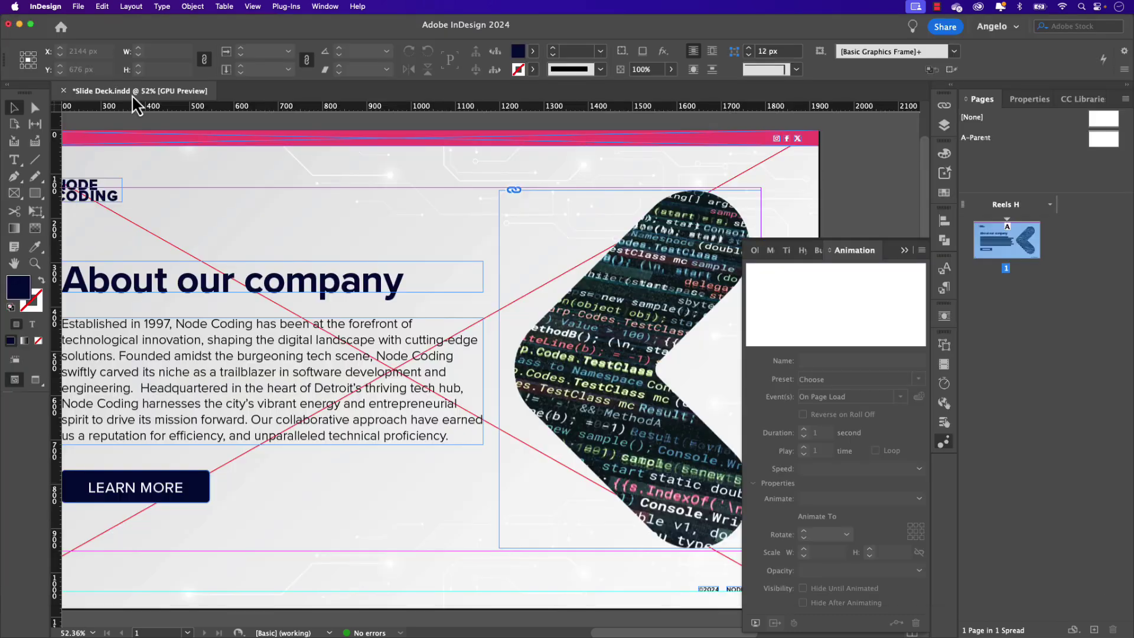
mouse_move(541, 209)
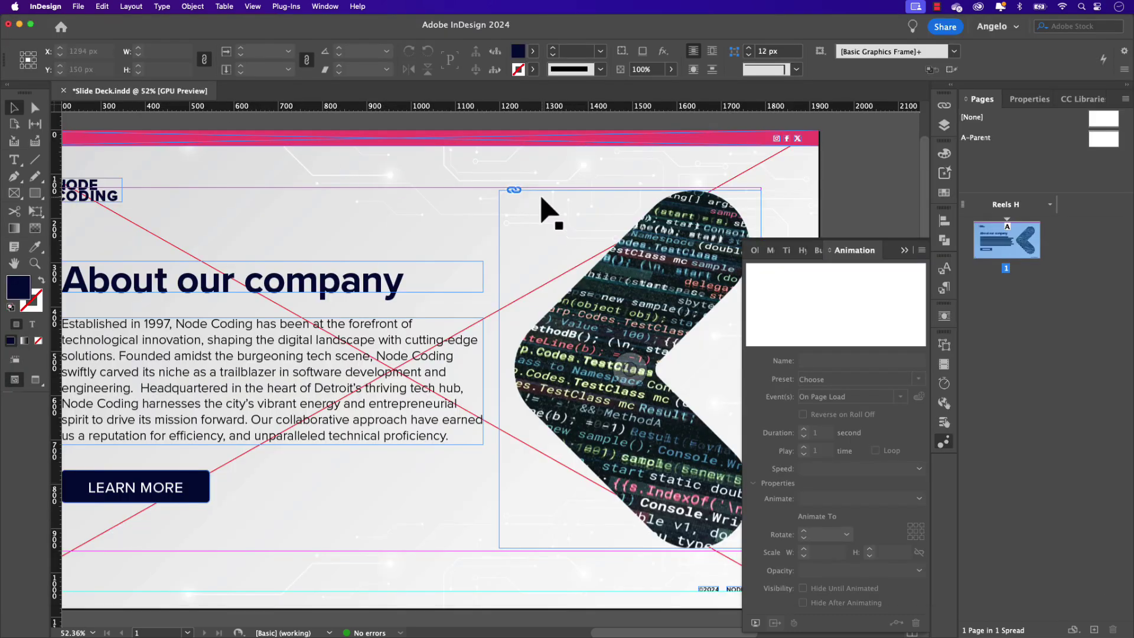
scroll(540, 199, left, 3)
click(904, 250)
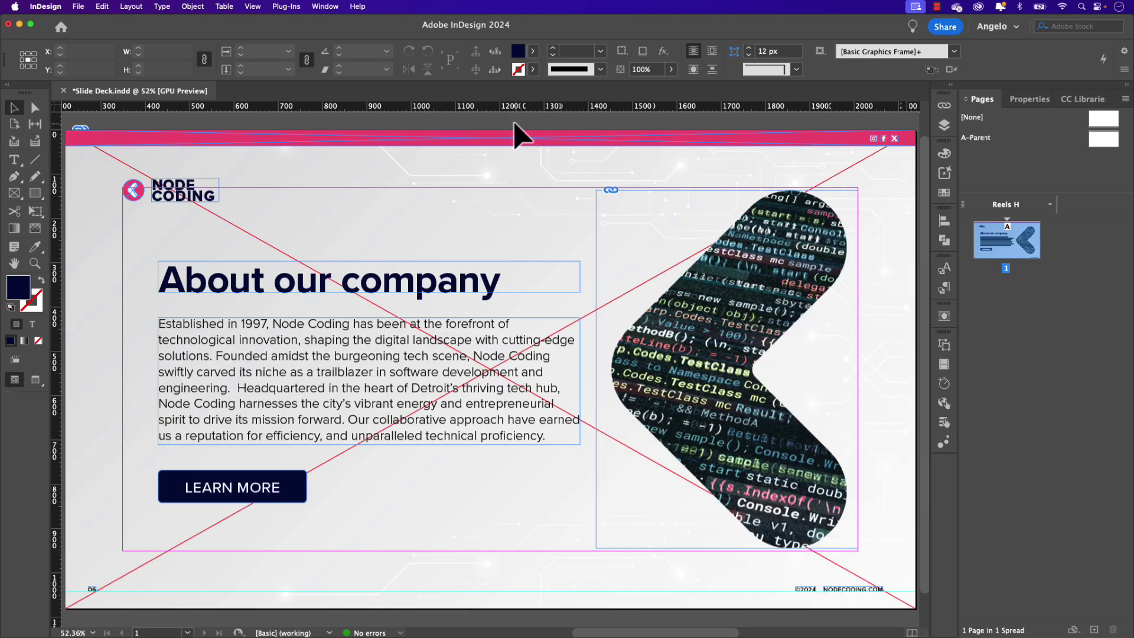
key(w)
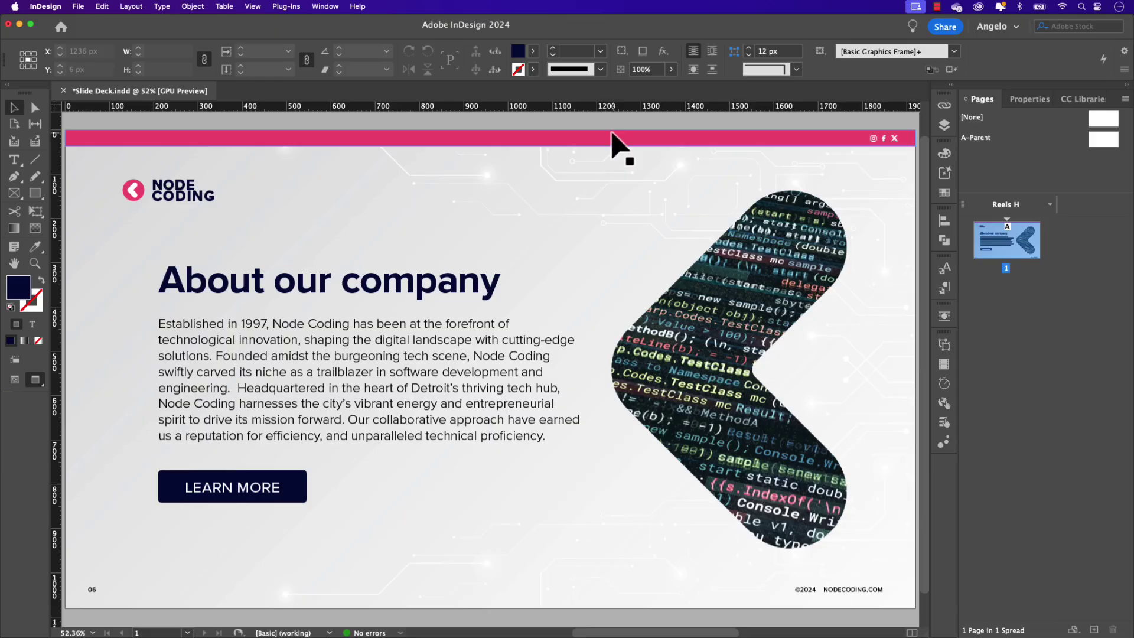
- Give the coding GIF the Grow animation preset with a 0.25 second duration
click(727, 228)
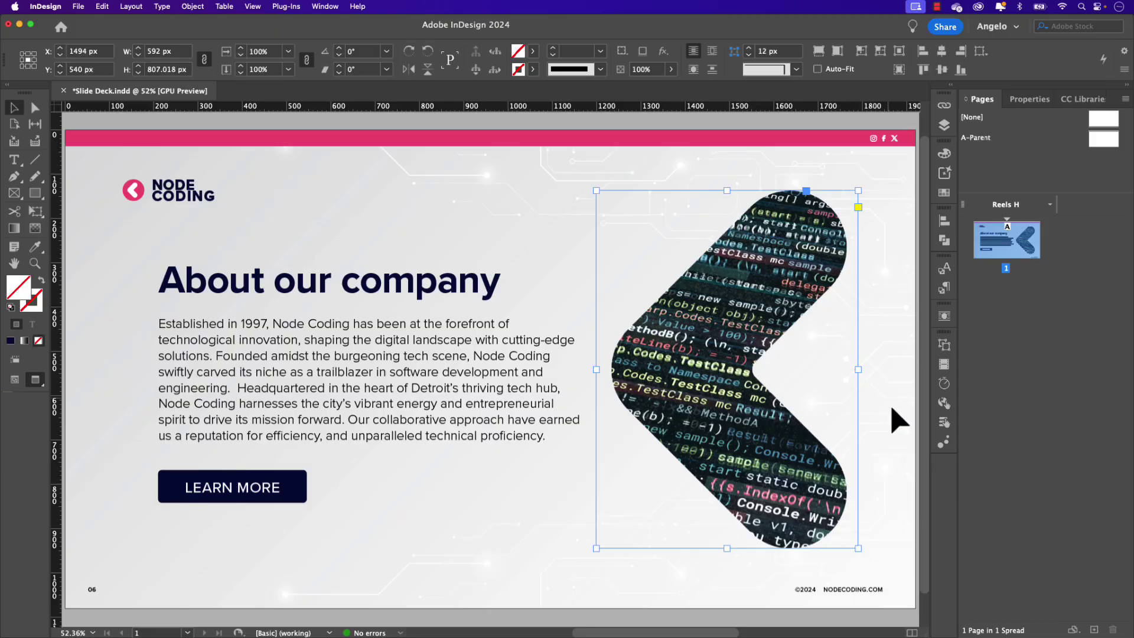
click(940, 445)
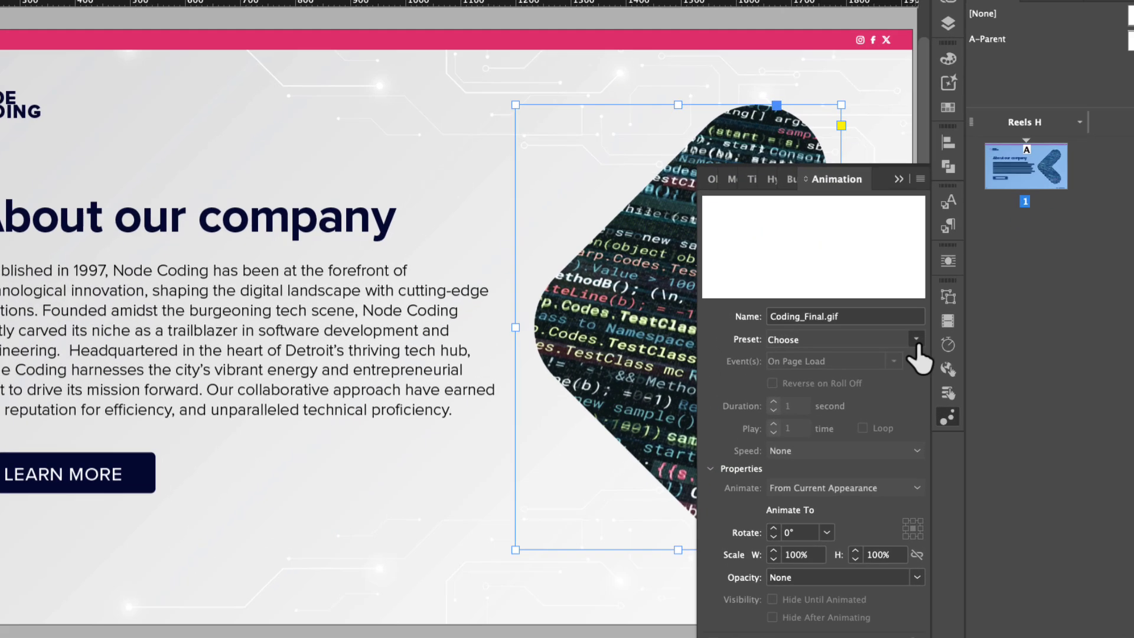
click(916, 340)
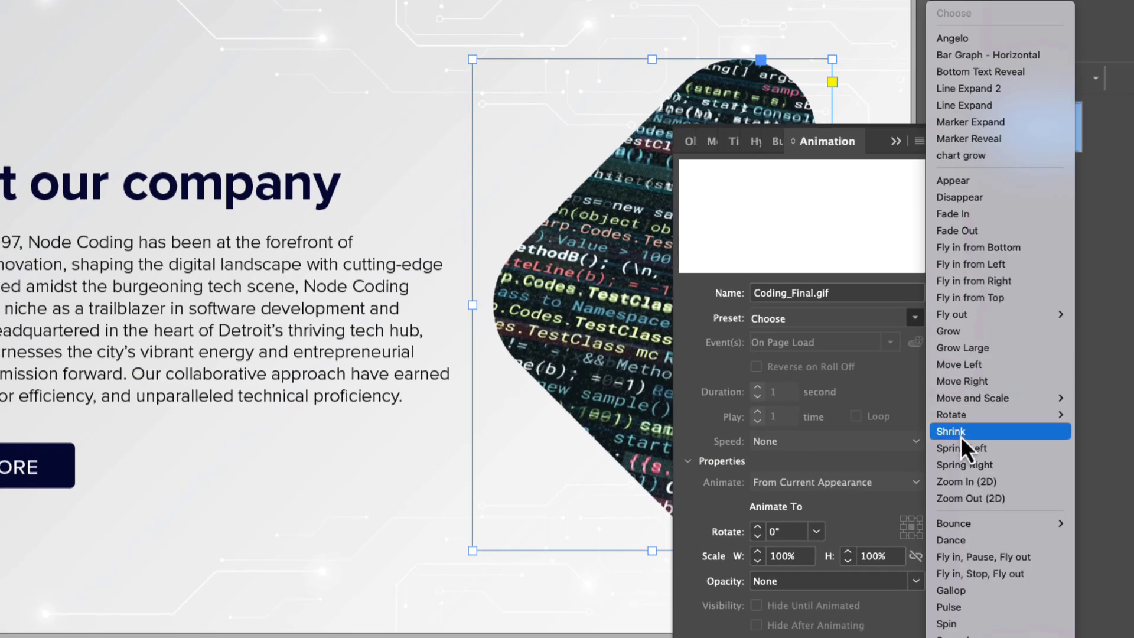
click(955, 336)
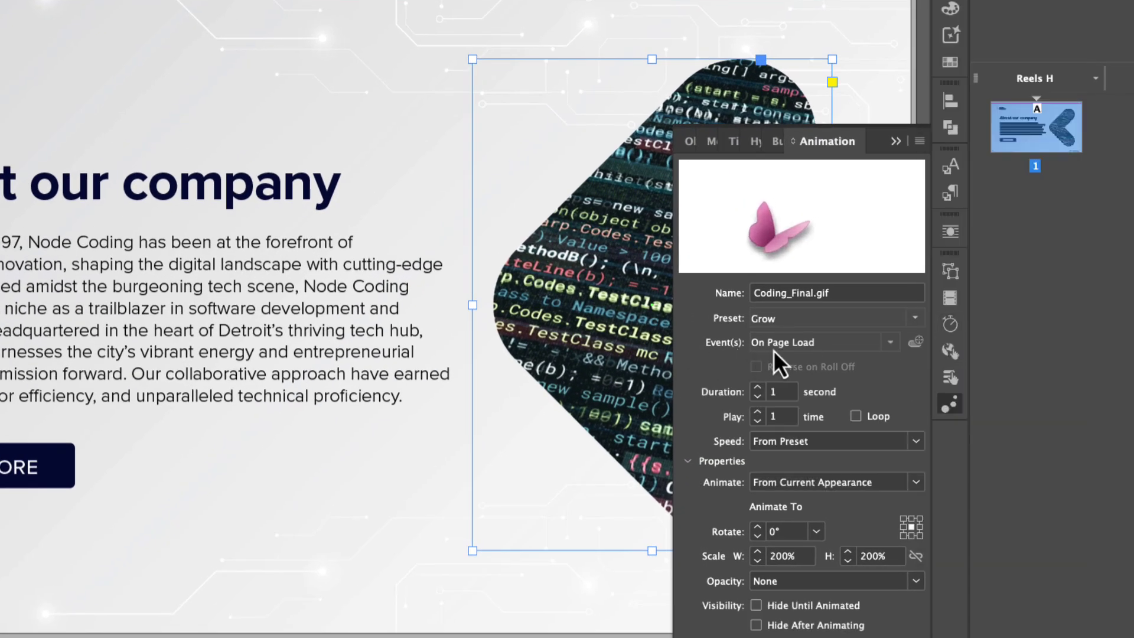
click(767, 393)
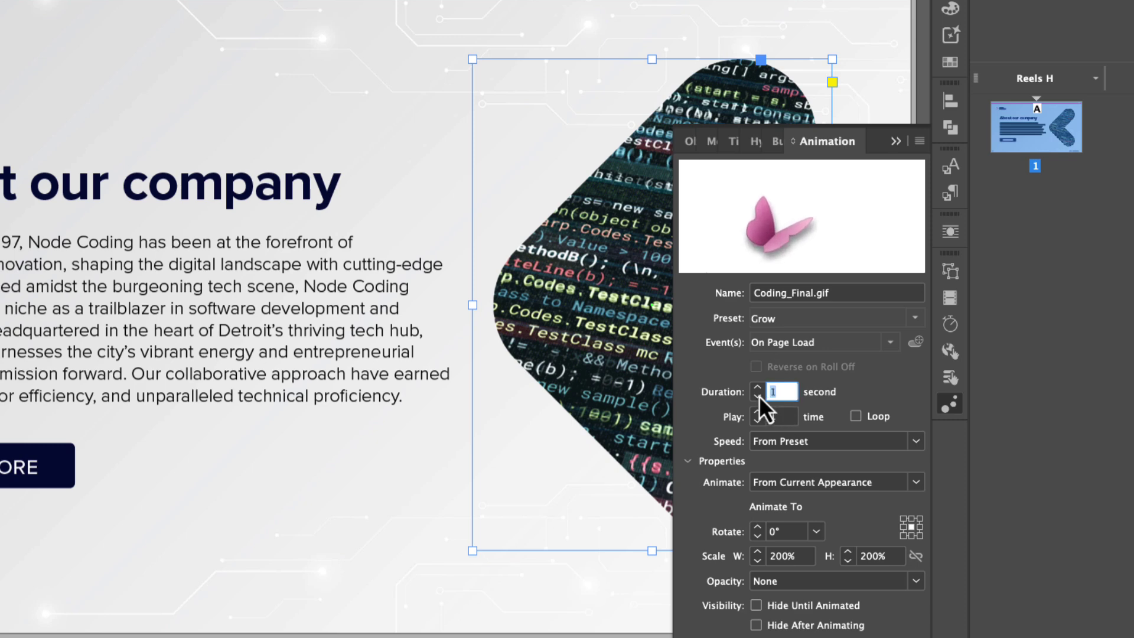
text(0.25)
key(Tab)
- Set Ease In and Out, animate To Current Appearance, starting at 100% width and 0% height
click(778, 443)
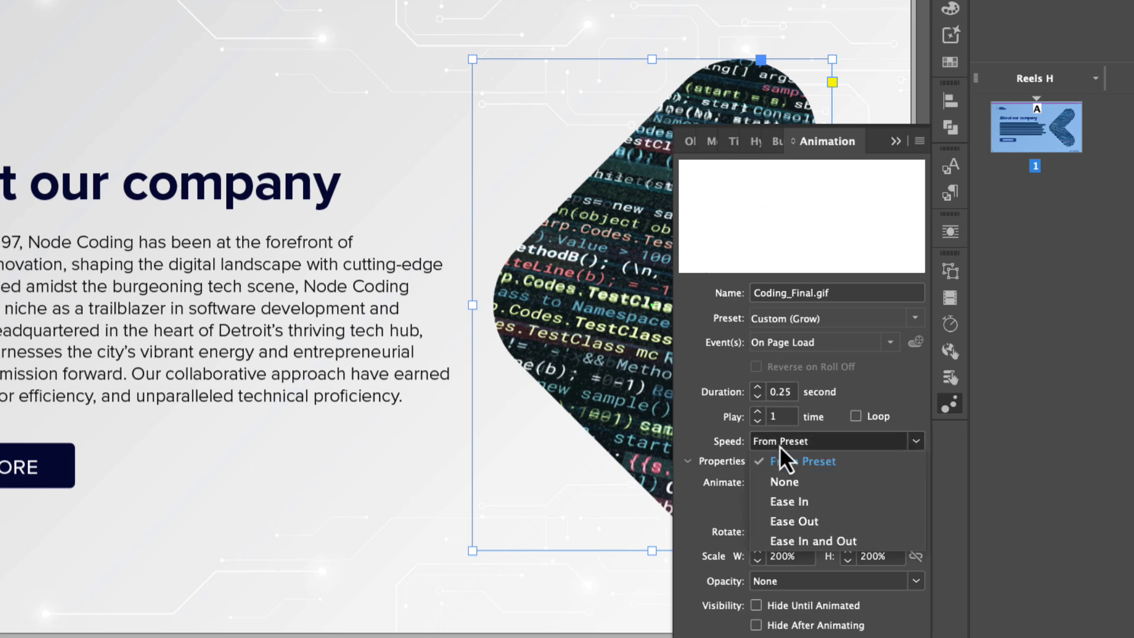
click(806, 541)
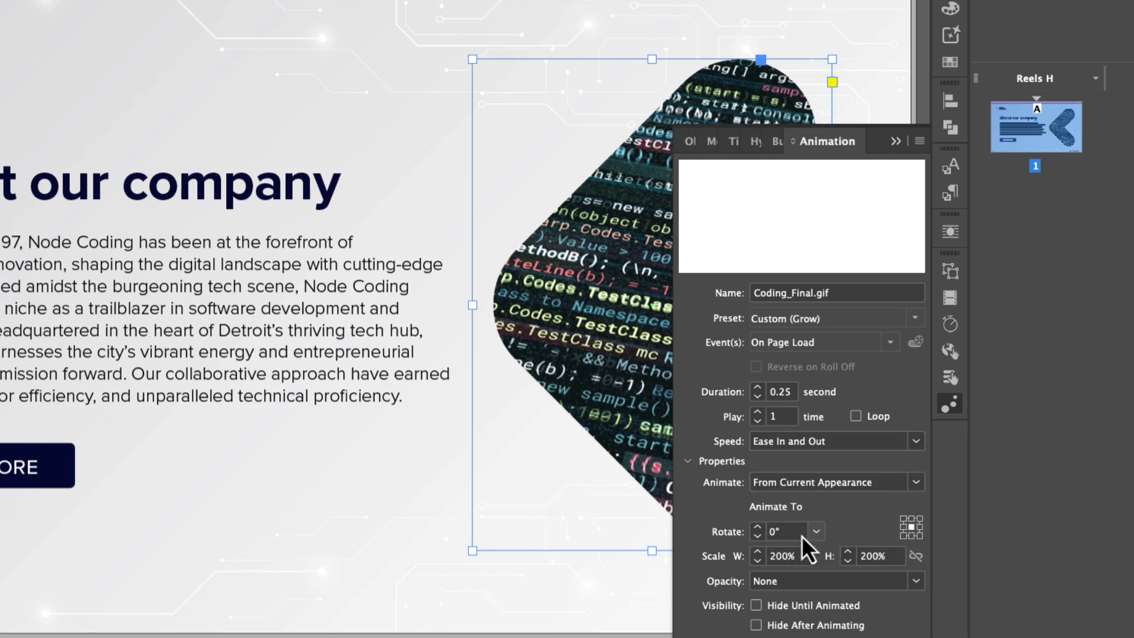
click(815, 488)
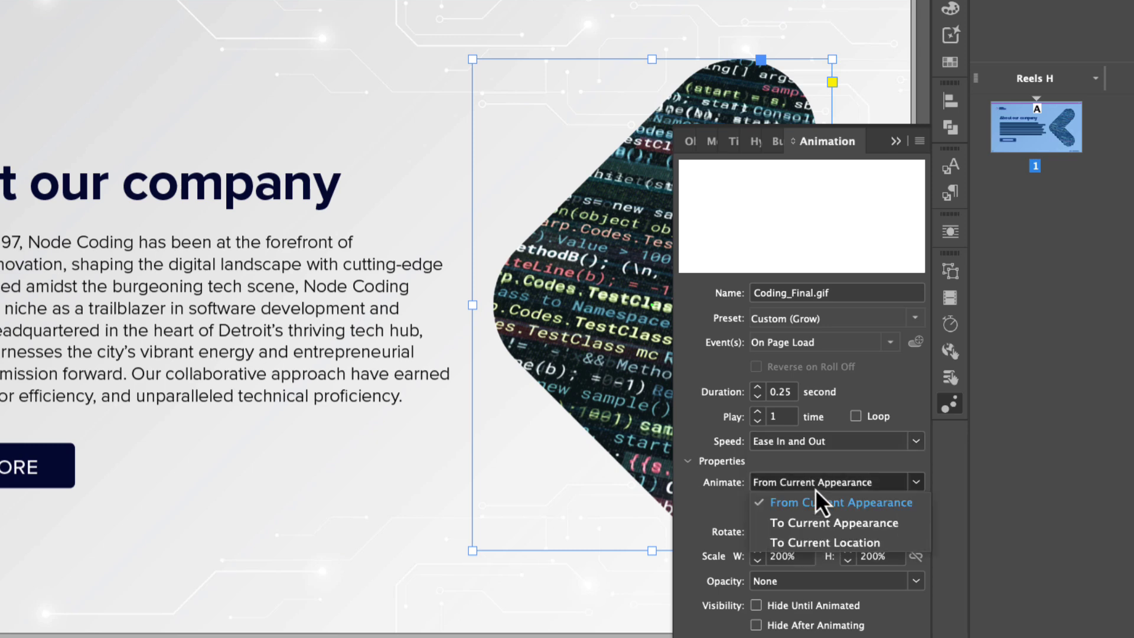
click(822, 524)
click(764, 559)
text(100)
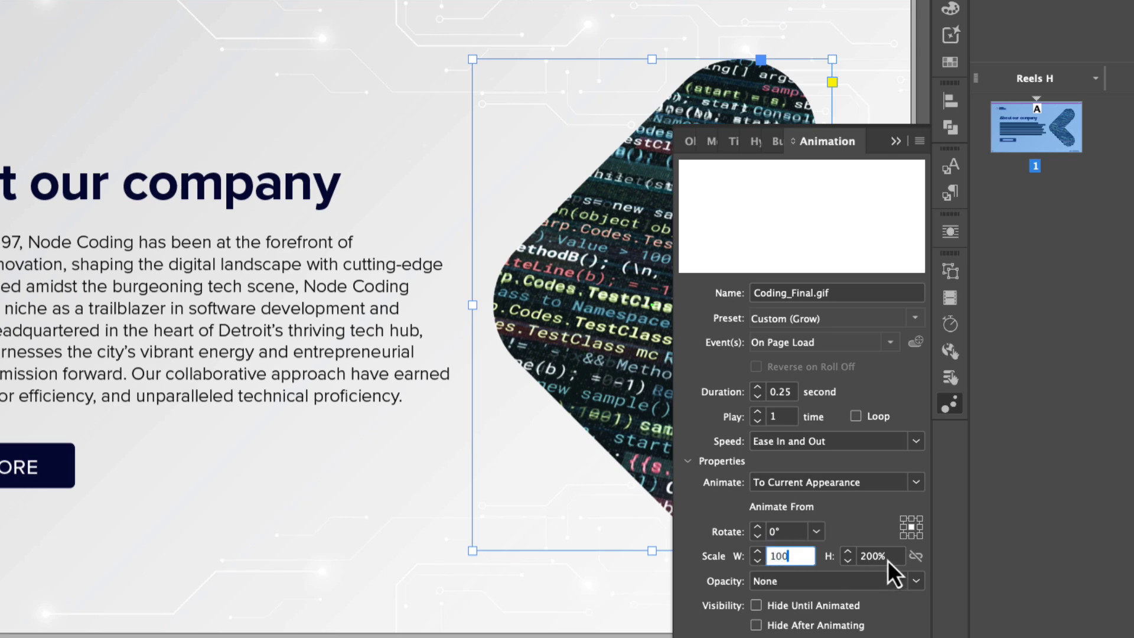
key(Tab)
text(0)
key(Tab)
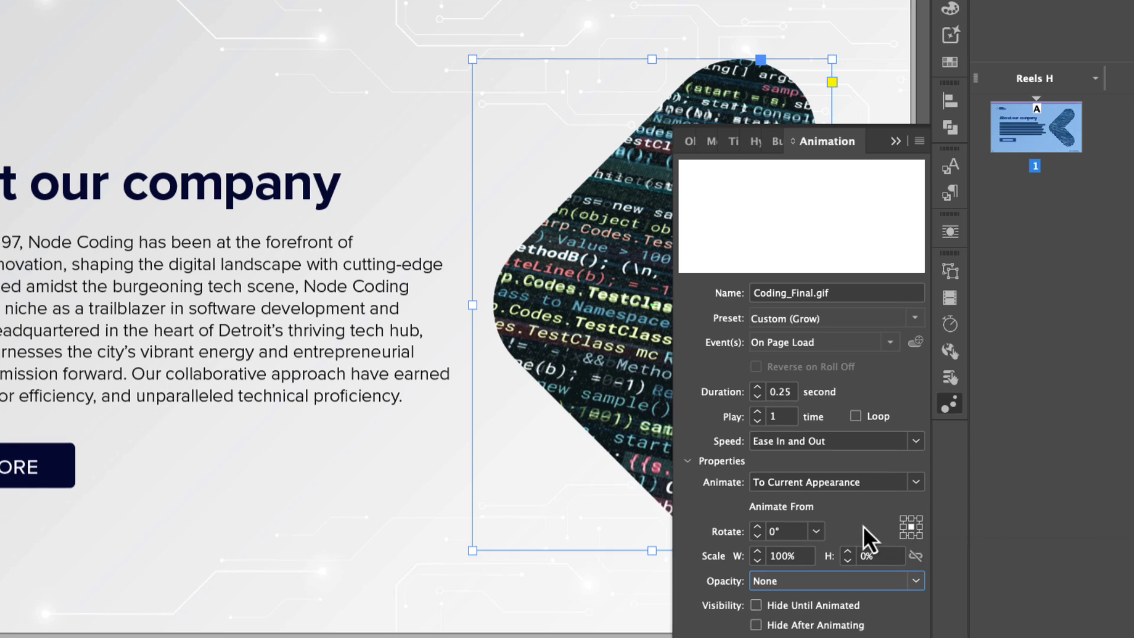
- Name the heading's animation 'Main Title', apply Fly in from Top, and set duration 0.5 seconds
click(184, 200)
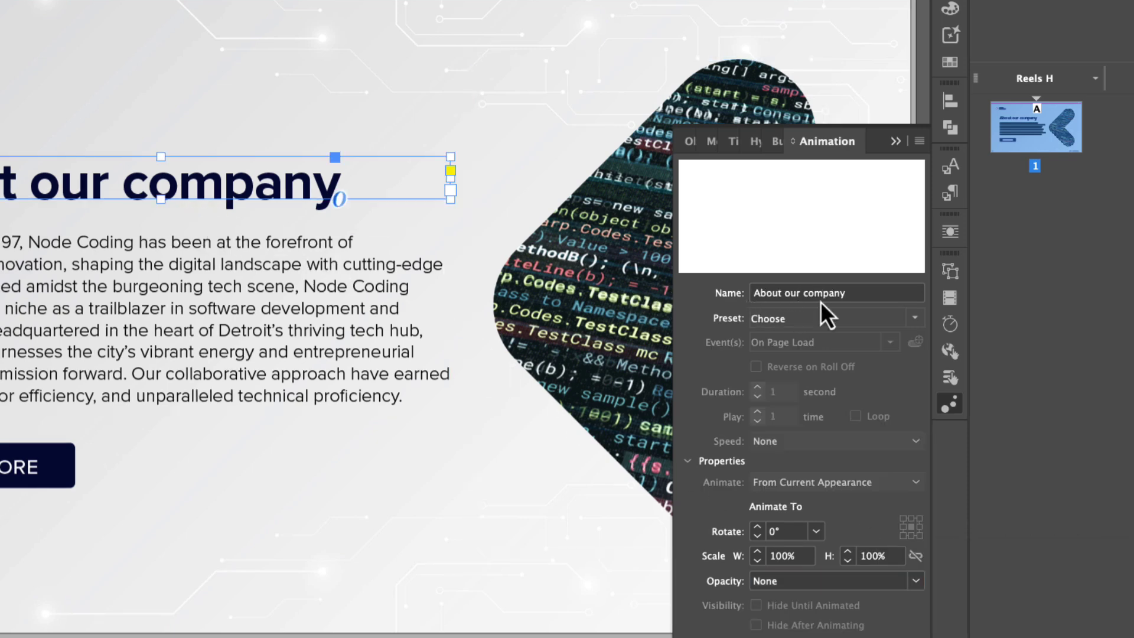
drag(860, 296, 742, 292)
text(M)
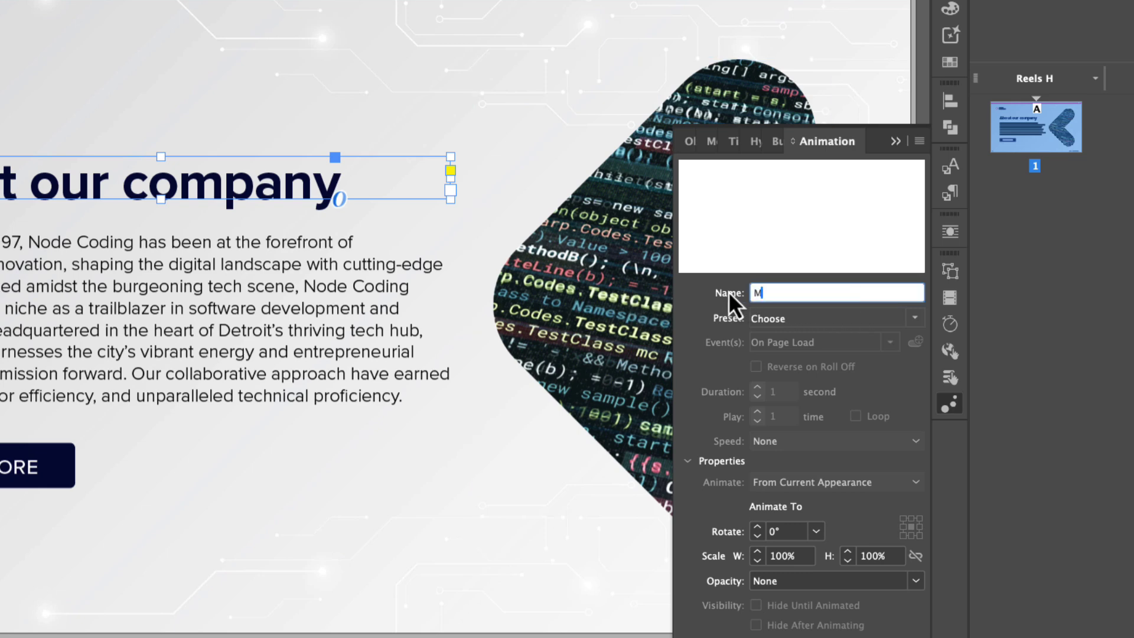
text(ain Title)
key(Return)
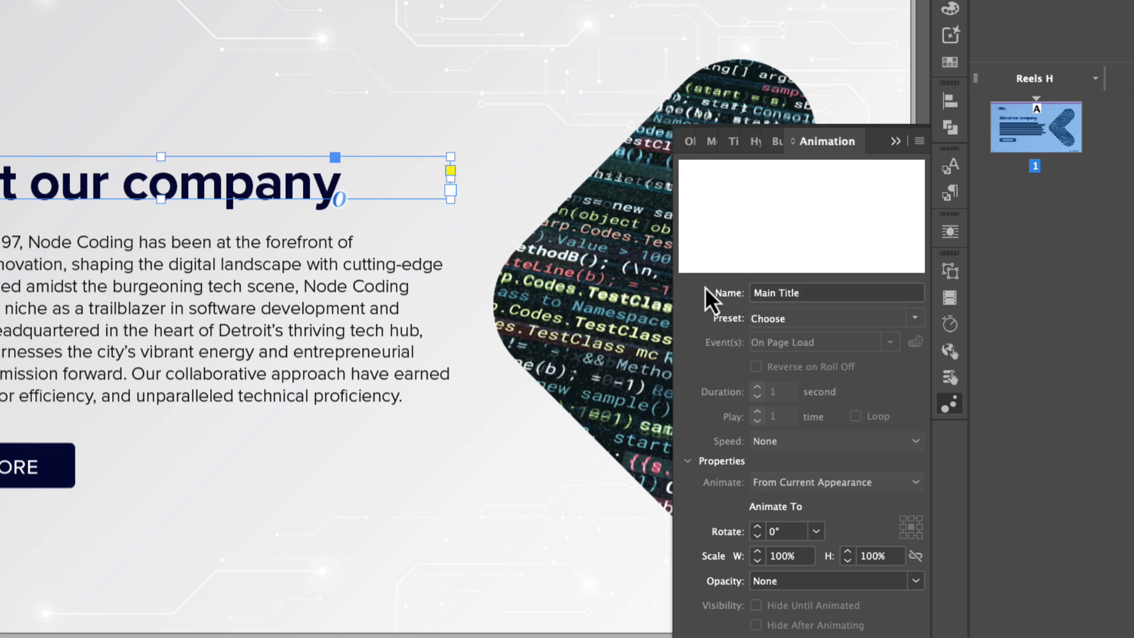
click(912, 319)
mouse_move(951, 313)
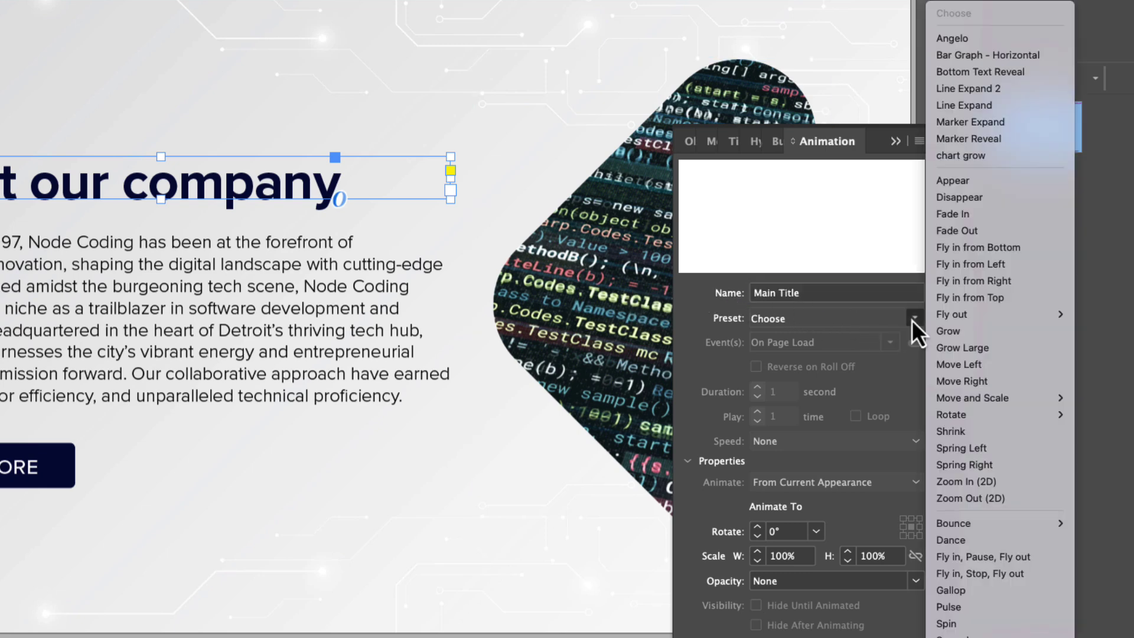
click(968, 300)
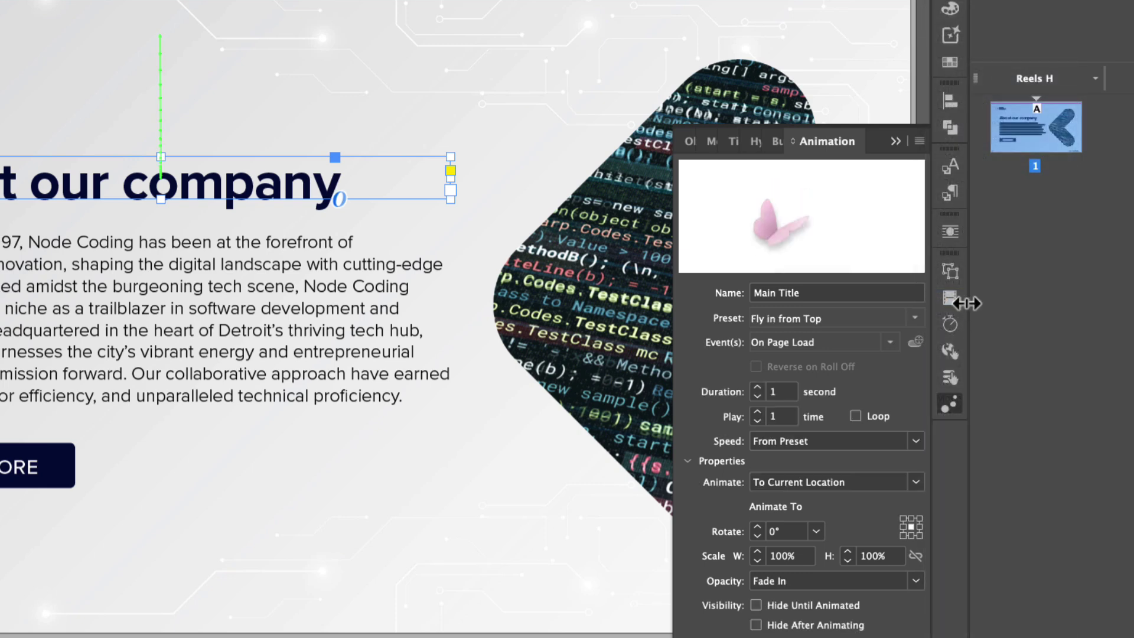
click(780, 393)
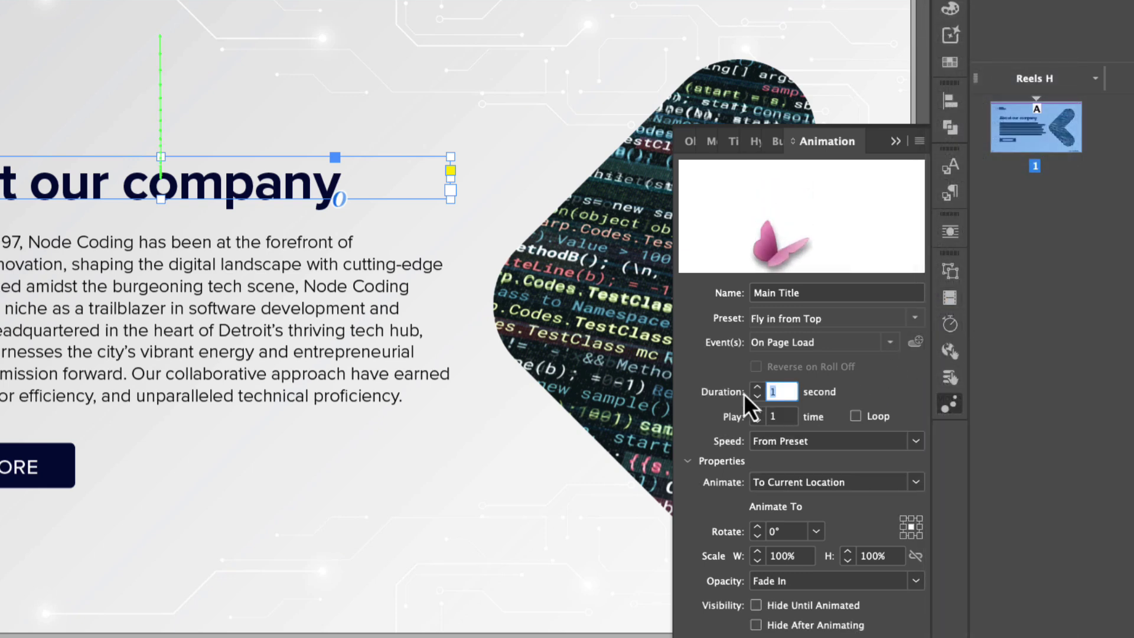
text(0.5)
key(Tab)
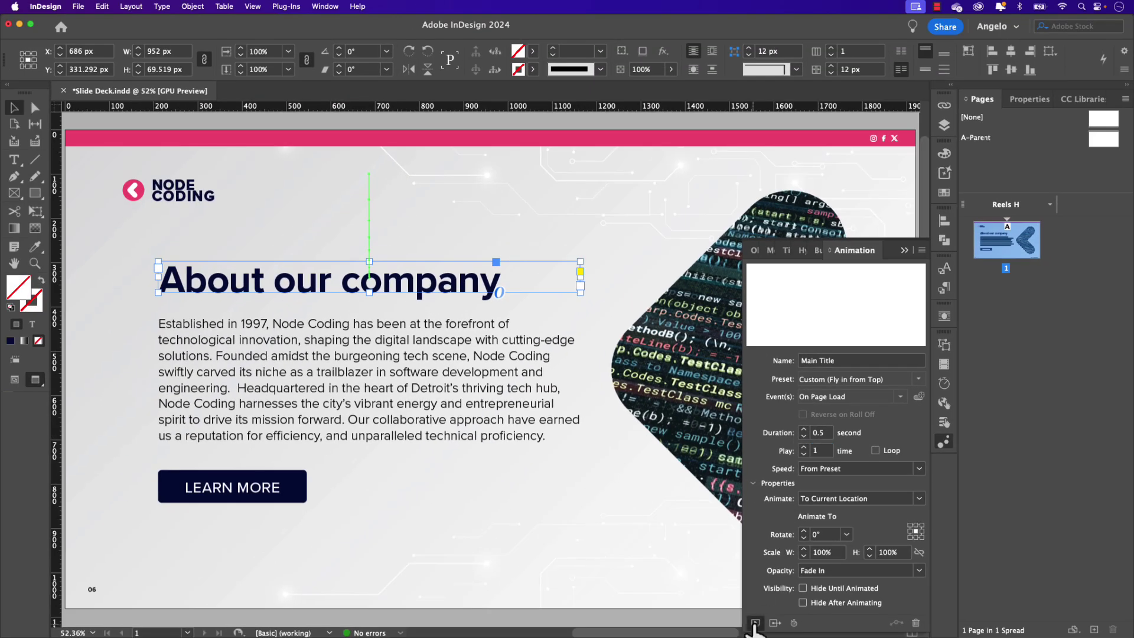
click(755, 623)
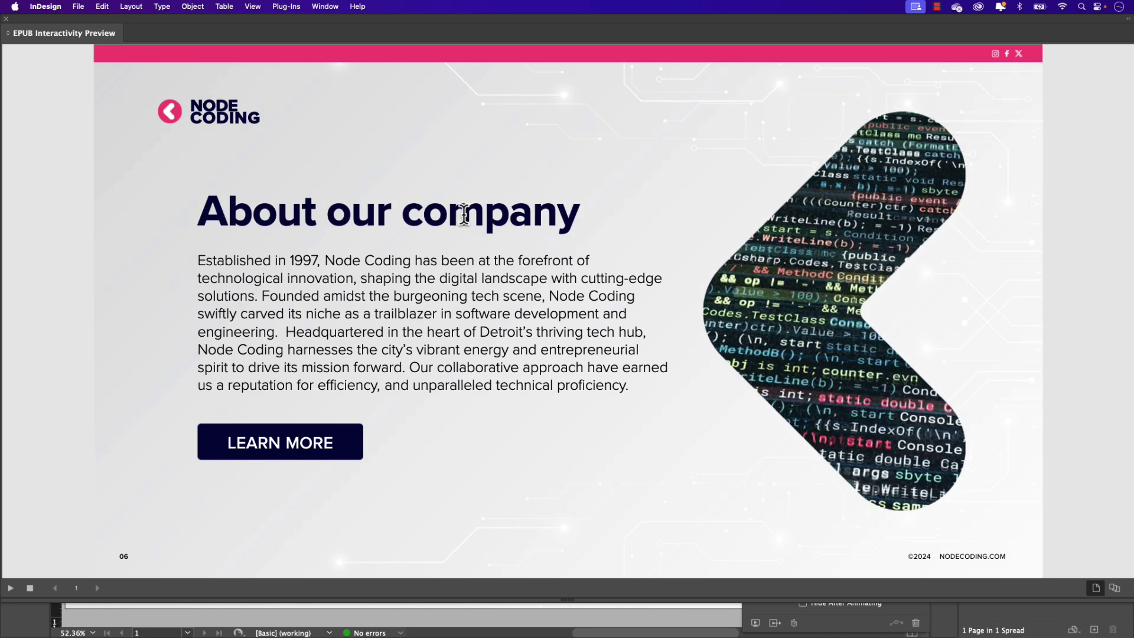
click(11, 588)
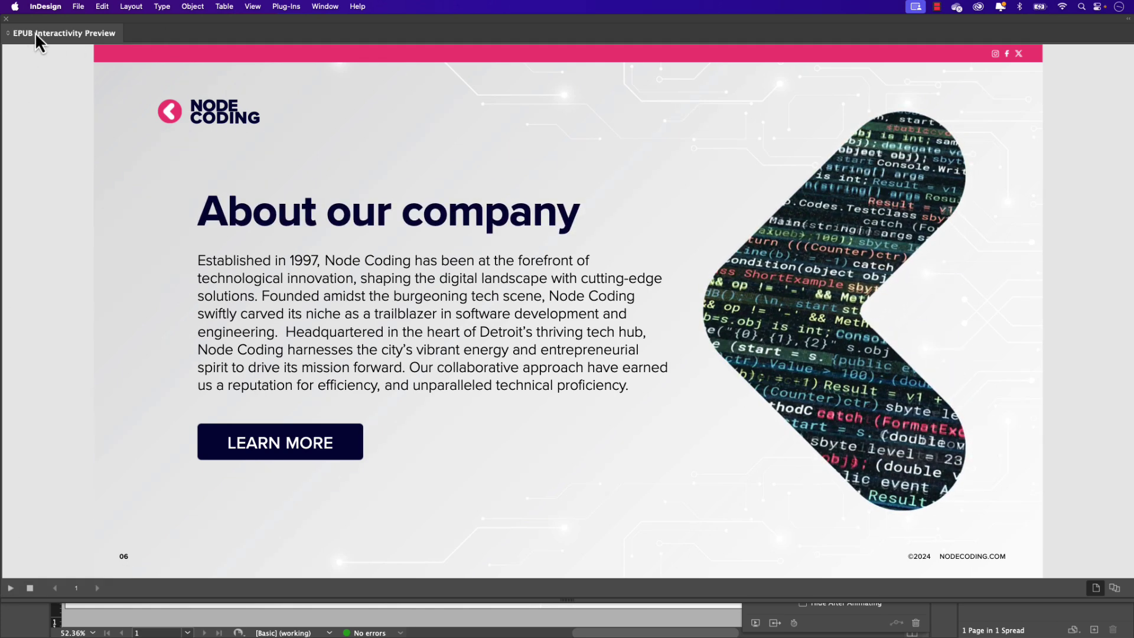
click(7, 20)
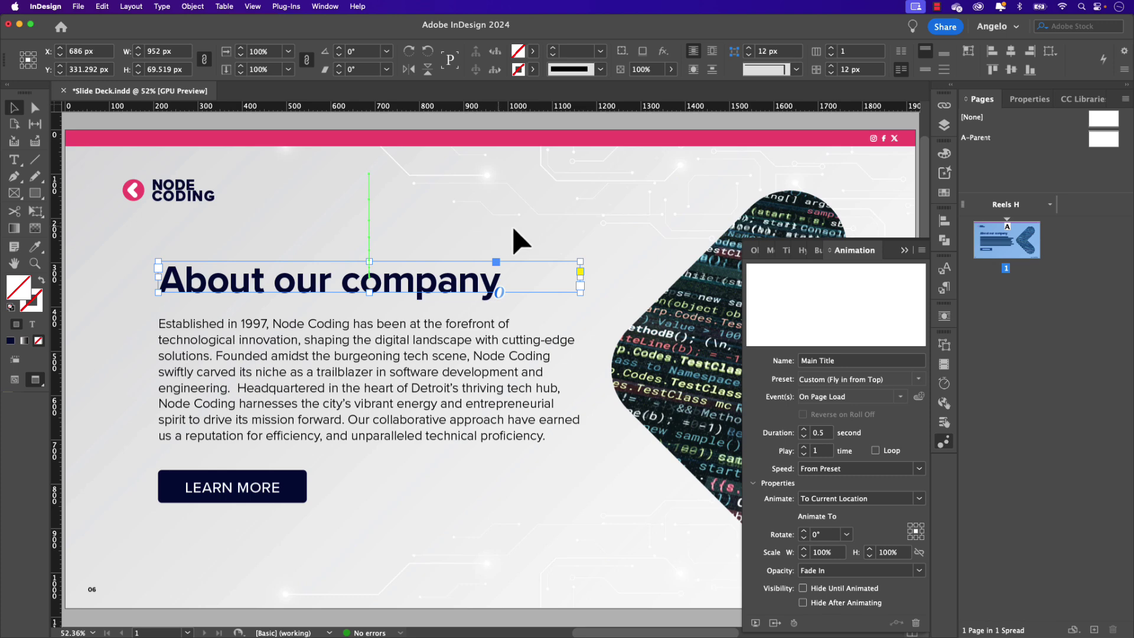
- In the Timing panel, make Coding_Final.gif and Main Title play together after a 0.5 s delay
click(787, 252)
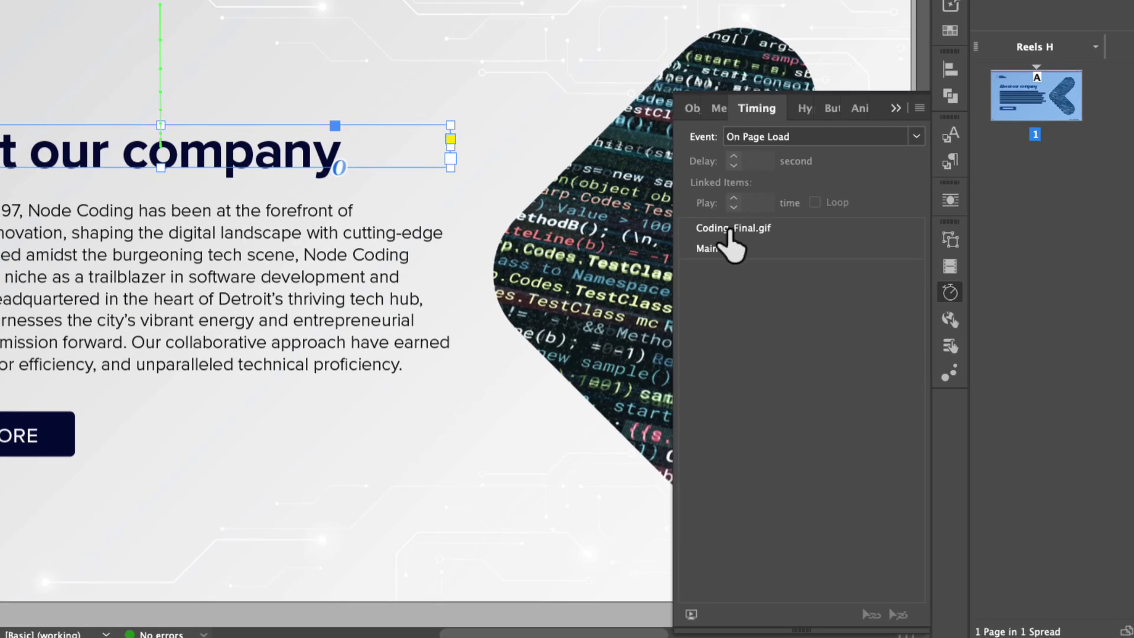
drag(727, 228, 754, 246)
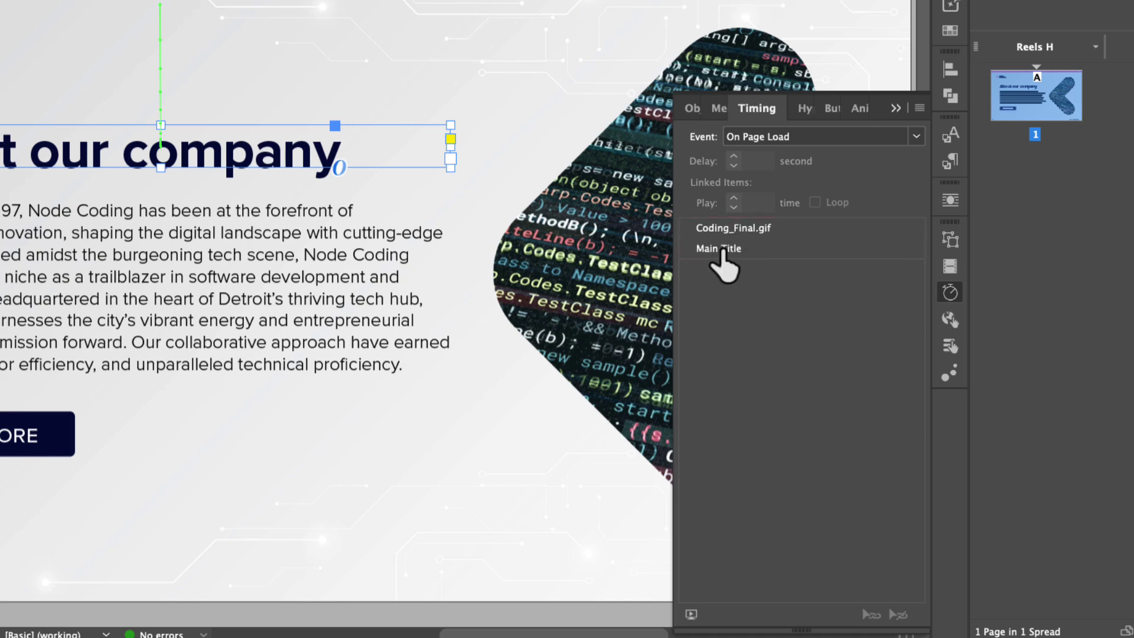
click(722, 229)
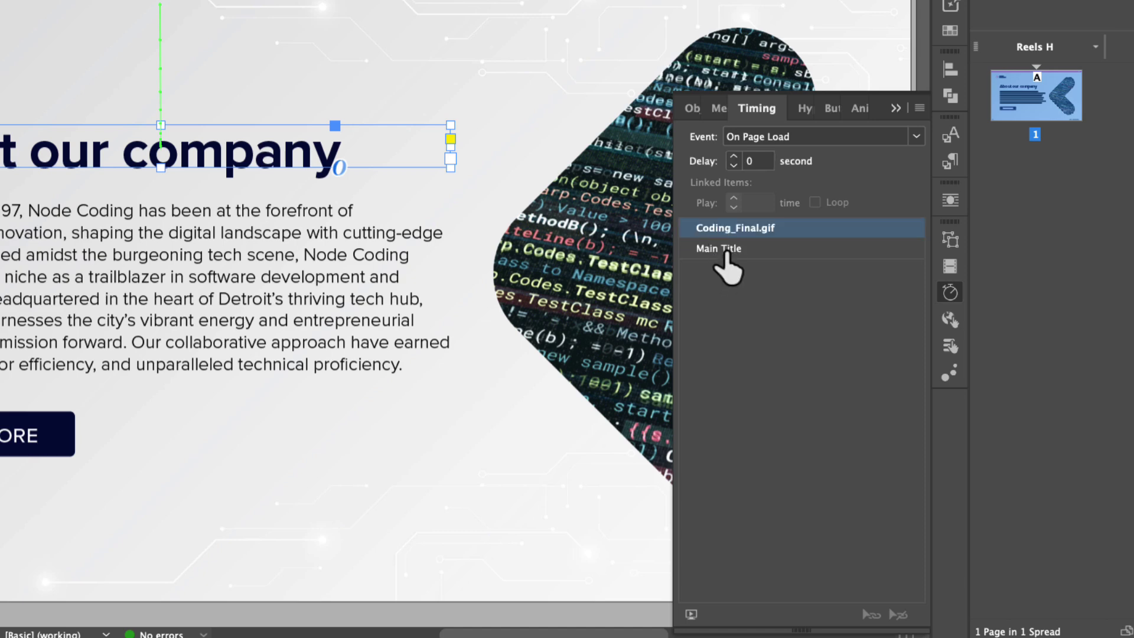
shift+click(726, 250)
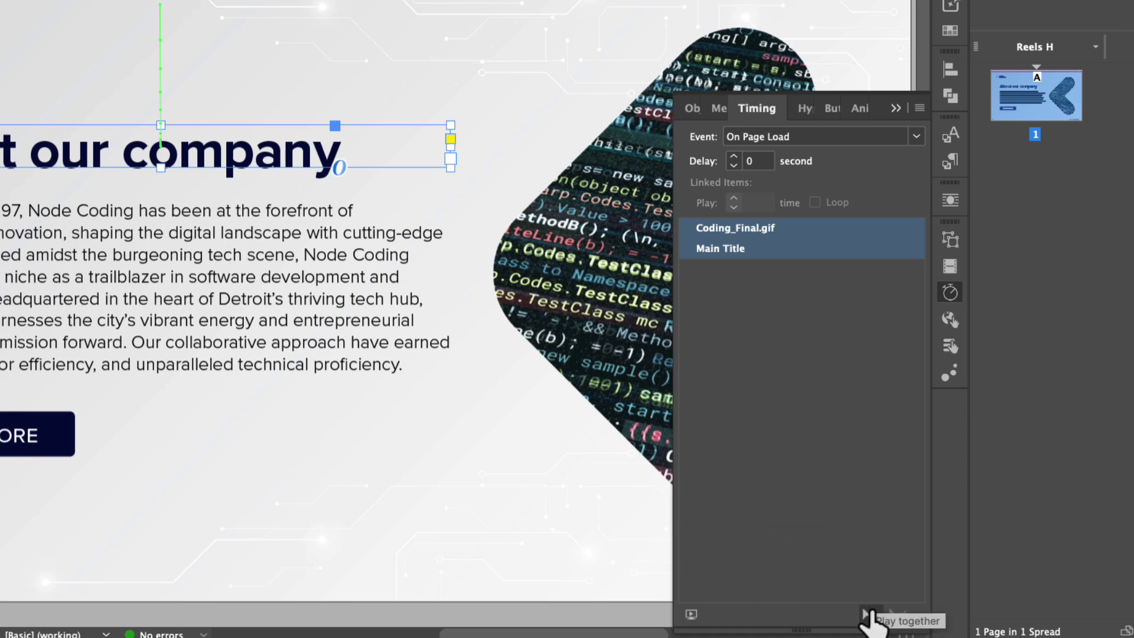
click(867, 617)
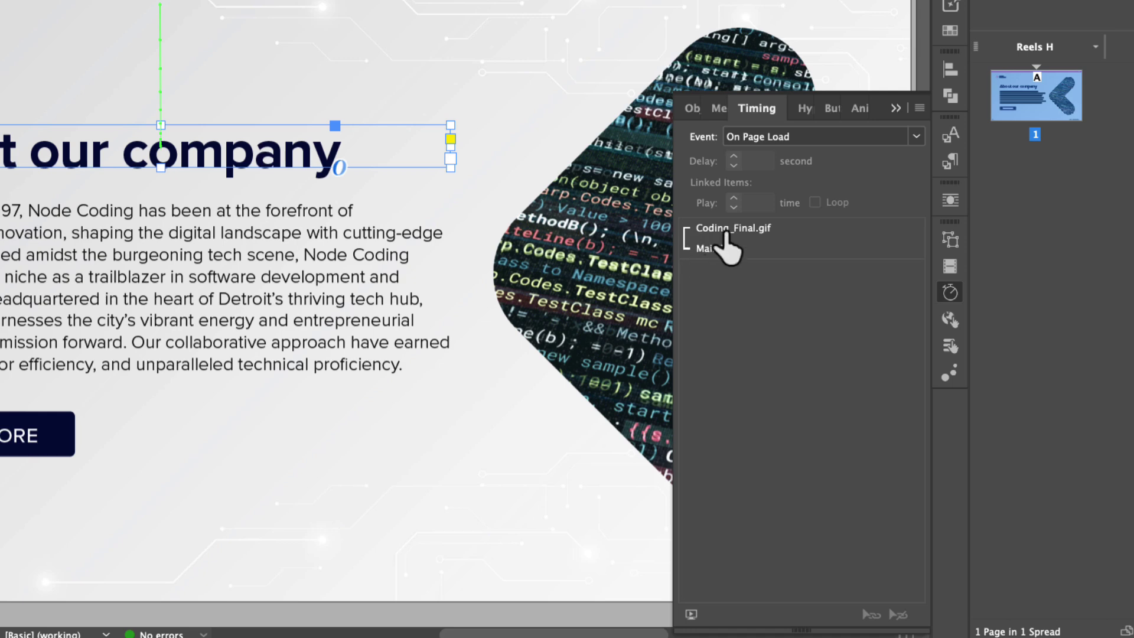
click(726, 229)
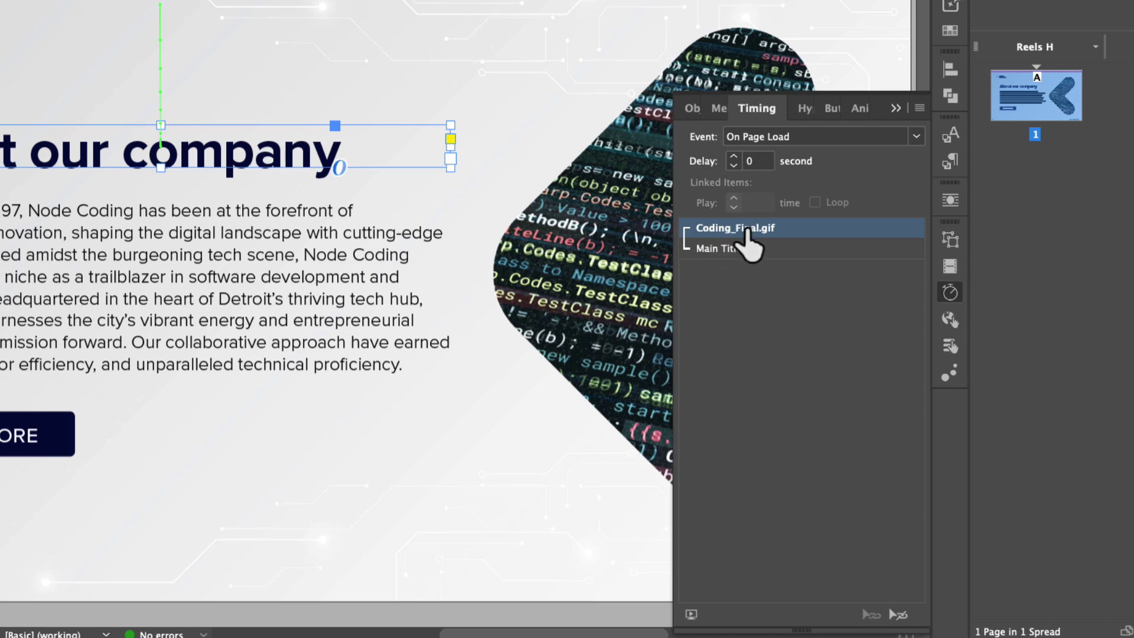
double_click(756, 166)
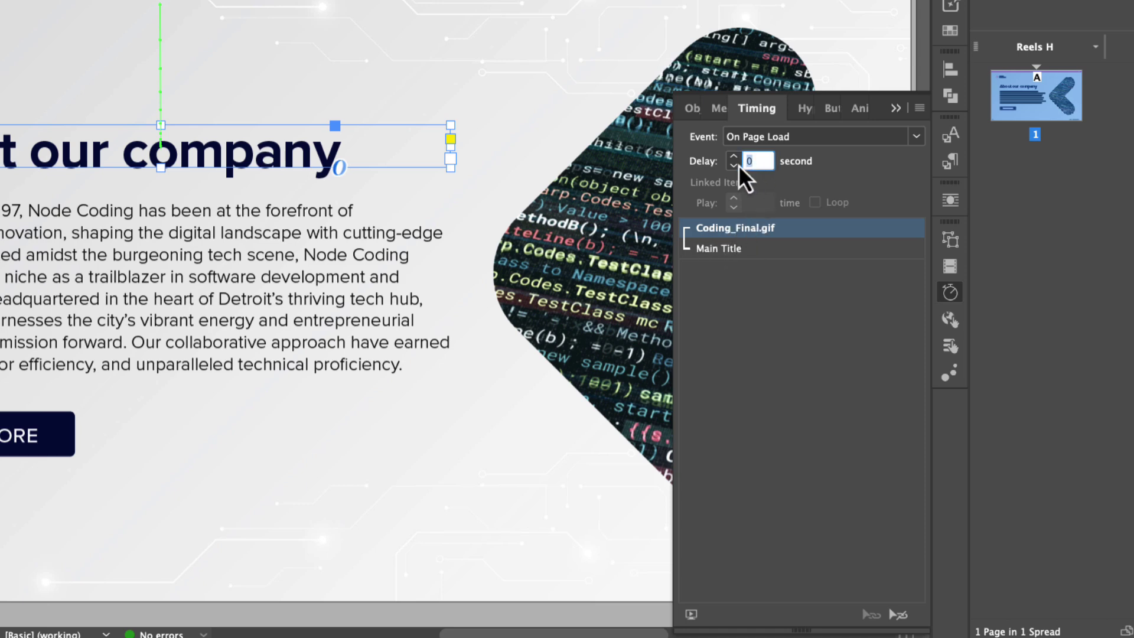
text(.5)
text(0.5)
key(Return)
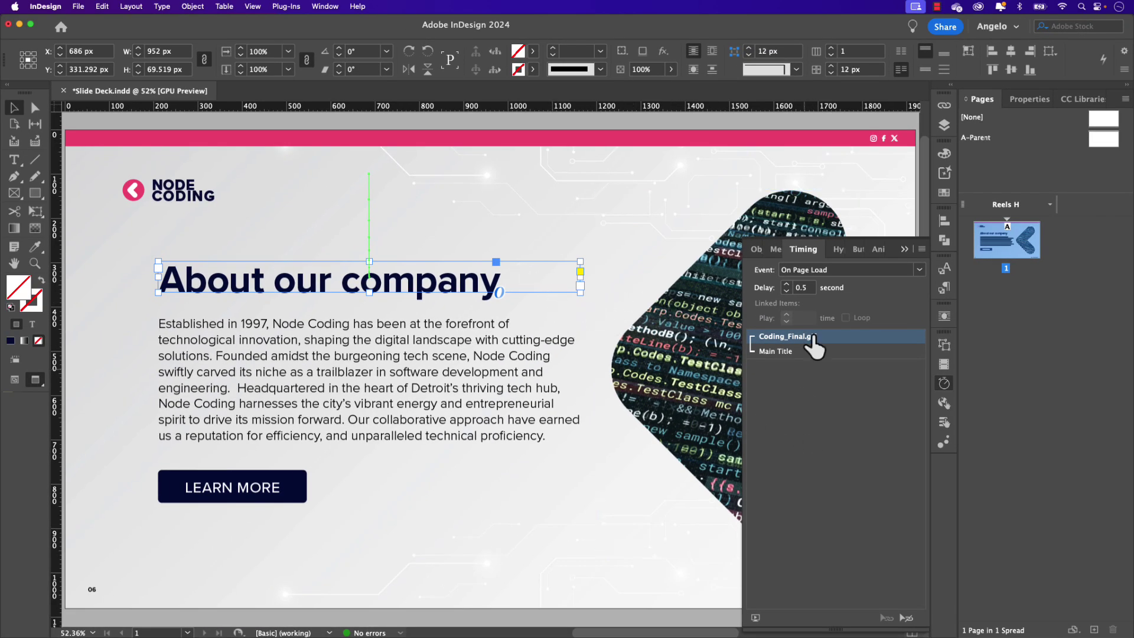
click(756, 618)
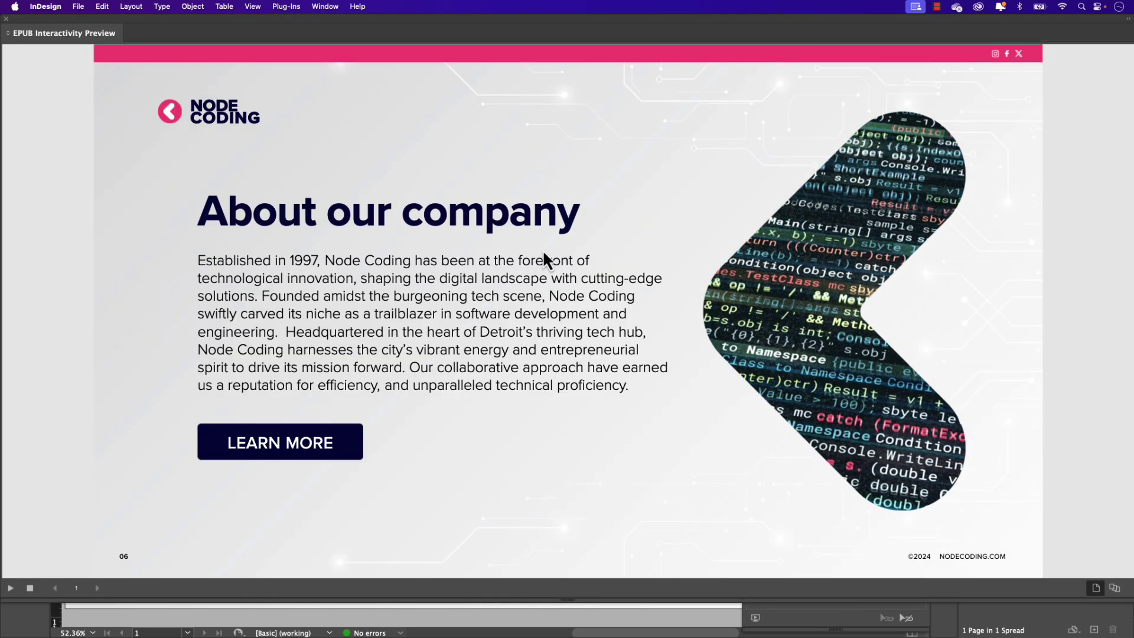
click(7, 18)
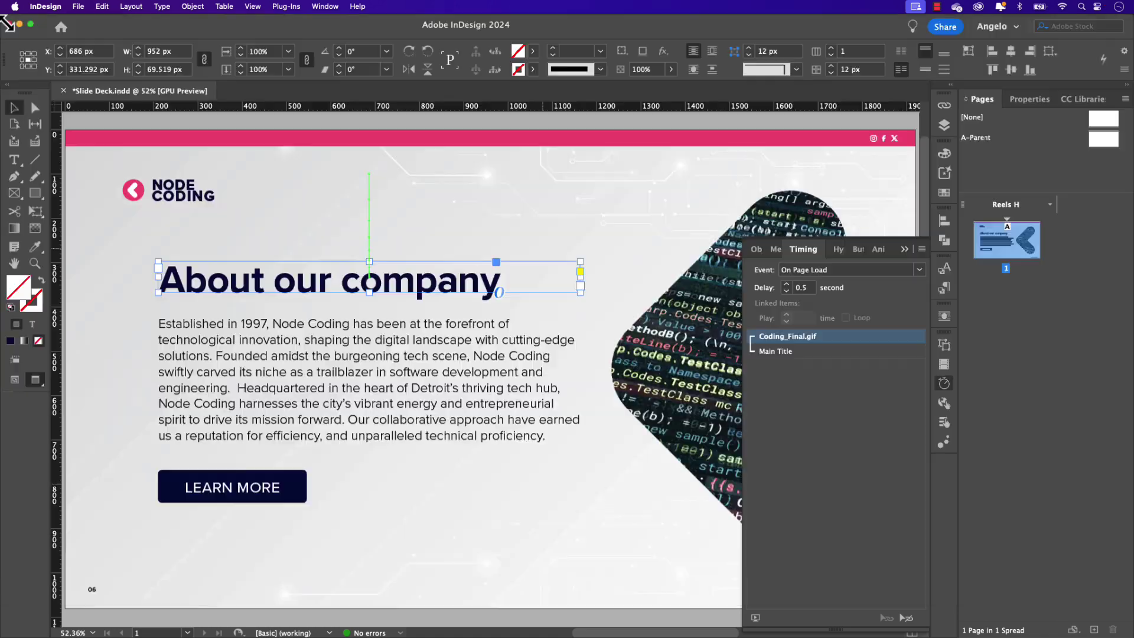